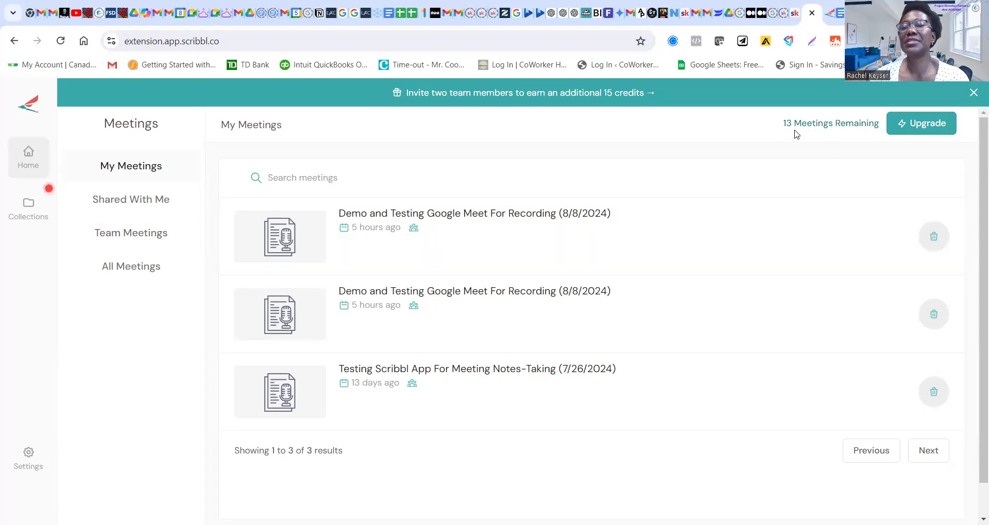
- Browse the Shared With Me, Team Meetings and All Meetings lists, and the Collections page
mouse_move(797, 135)
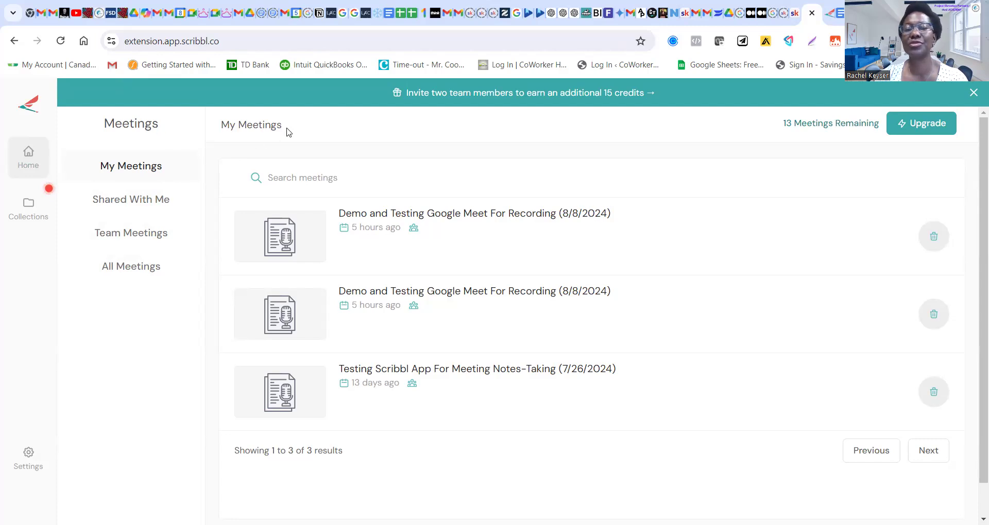
click(135, 207)
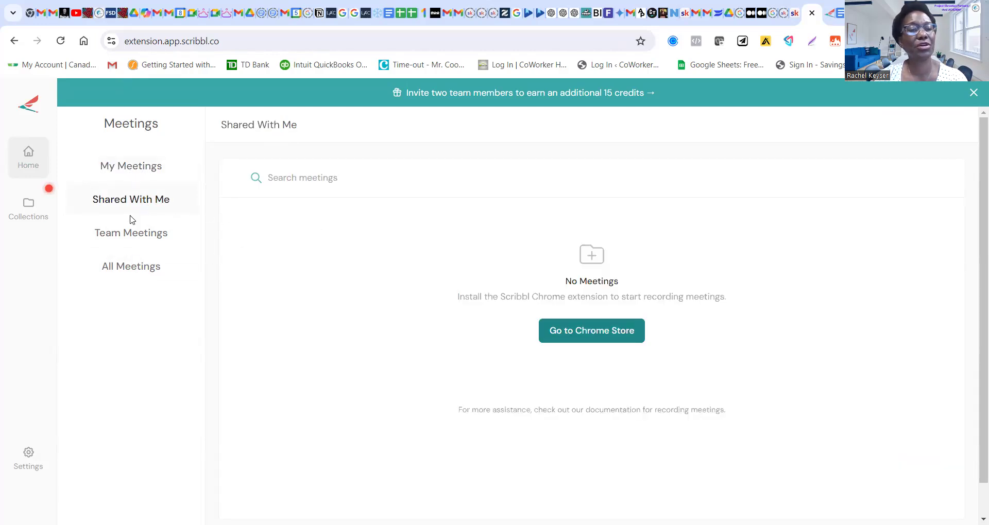
click(150, 233)
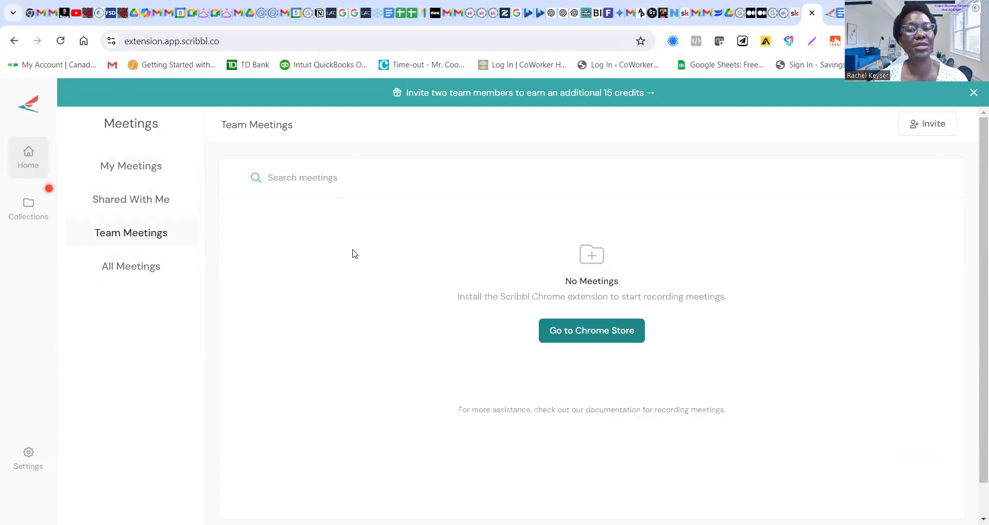
click(138, 273)
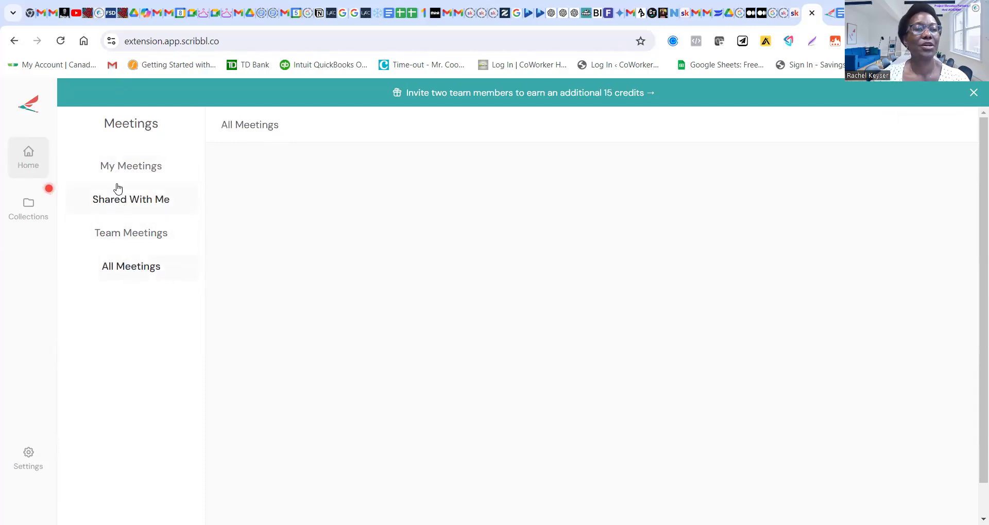
click(54, 198)
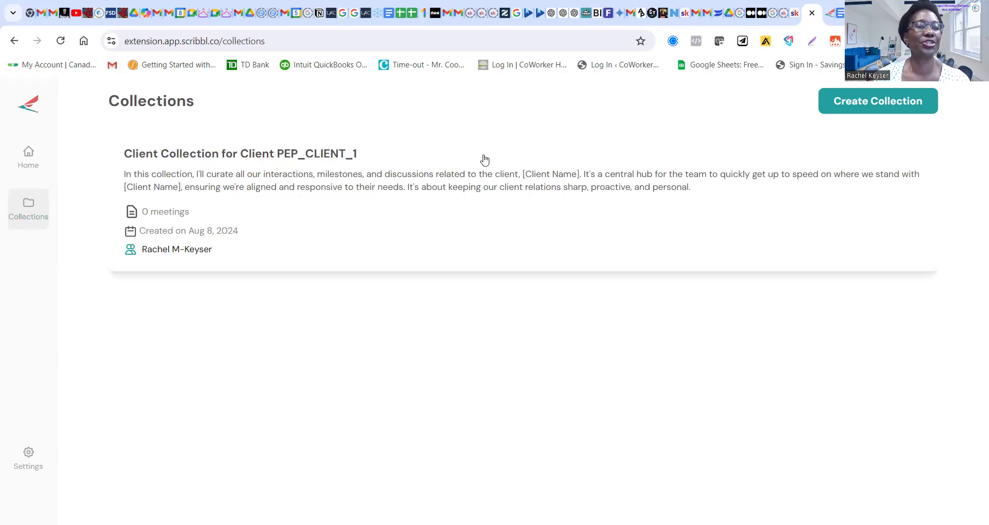
- Open the Testing Scribbl App For Meeting Notes-Taking (7/26/2024) meeting from My Meetings and read through its transcript
click(29, 153)
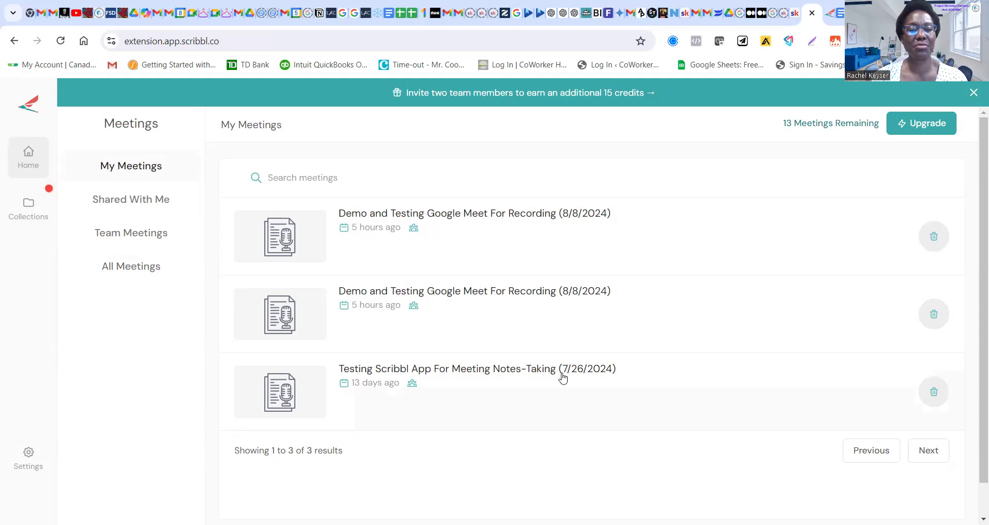
click(517, 376)
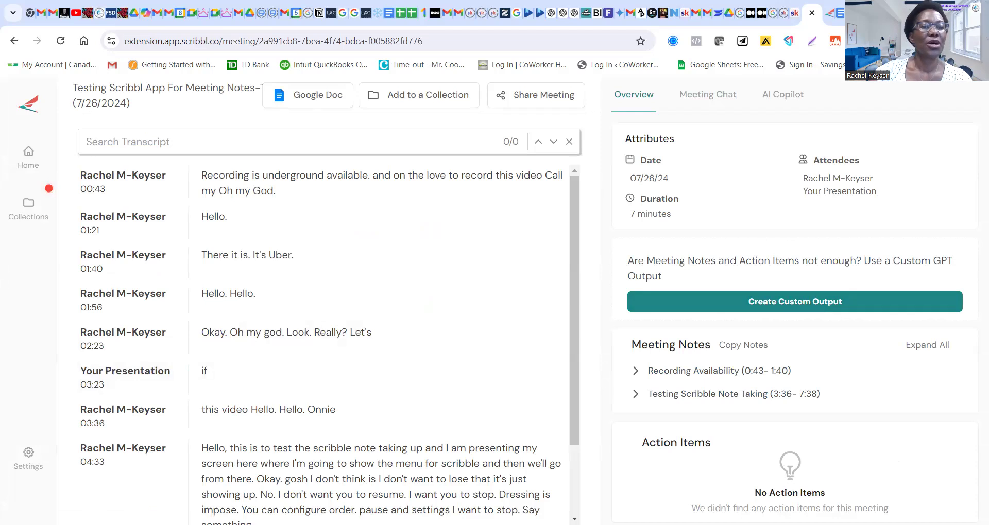
scroll(425, 347, down, 2)
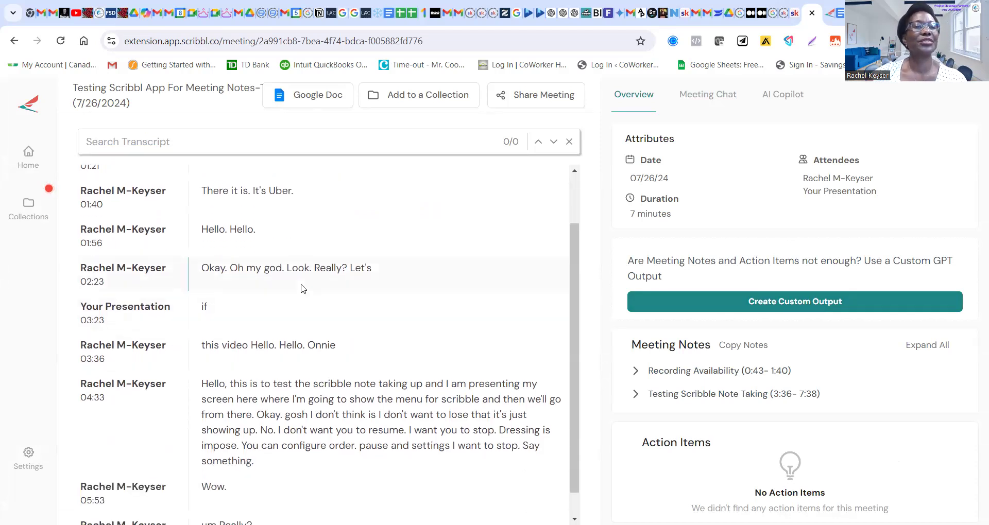
scroll(296, 283, up, 2)
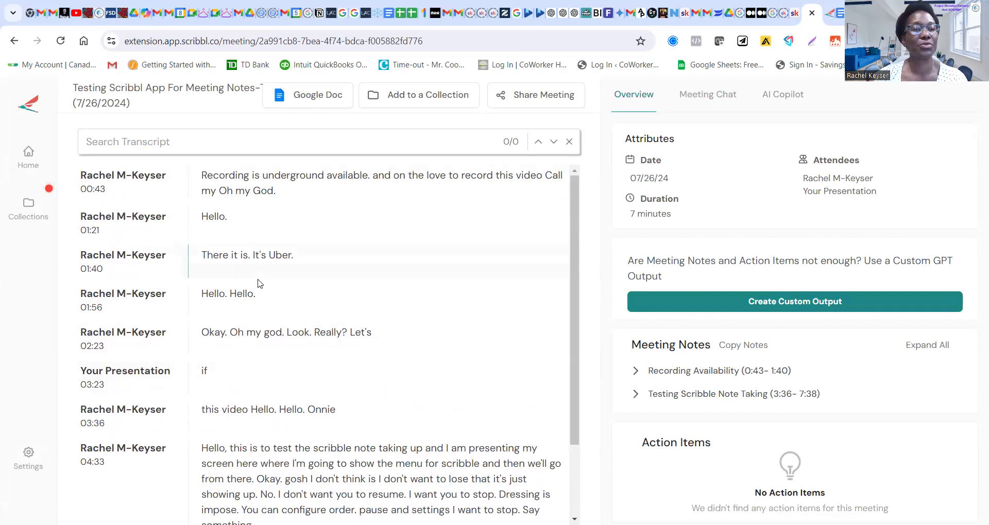
scroll(267, 432, down, 2)
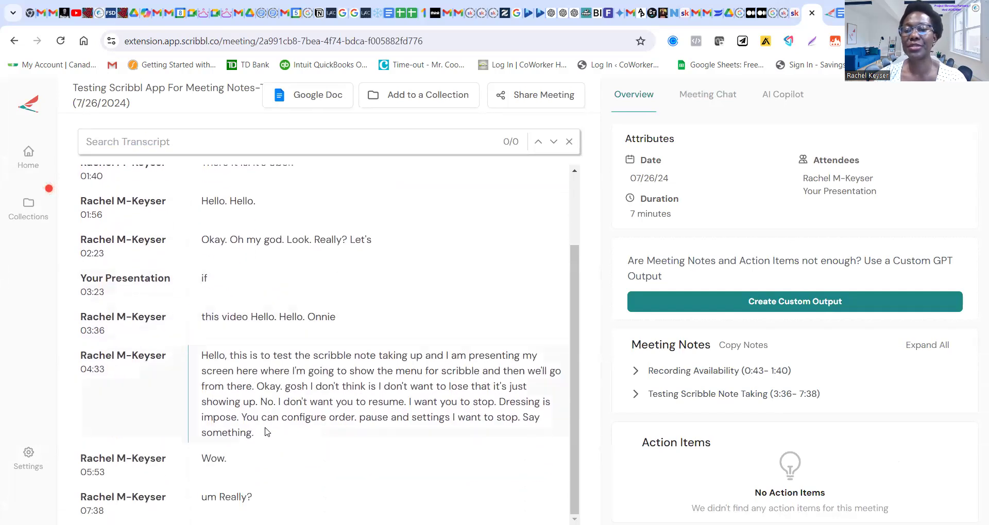
scroll(267, 432, up, 2)
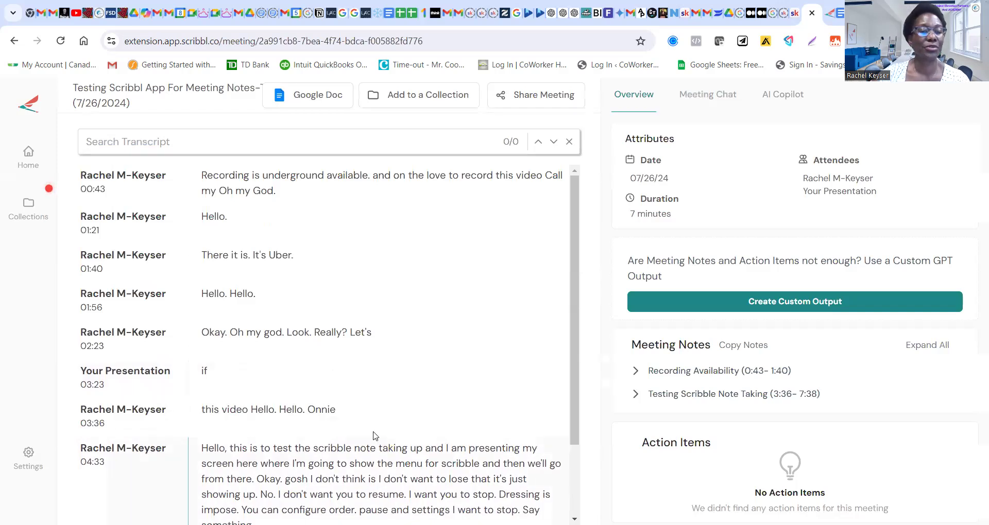
scroll(282, 402, down, 2)
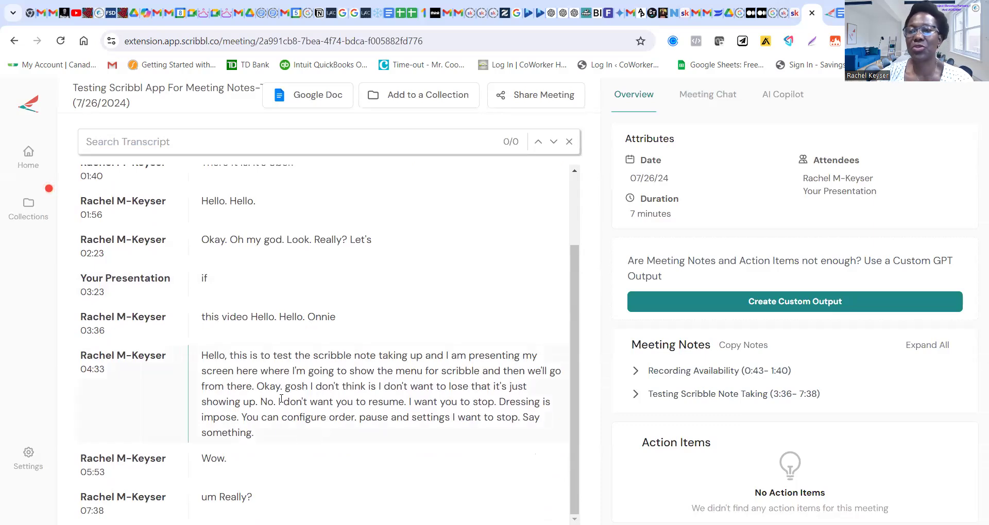
scroll(281, 399, up, 2)
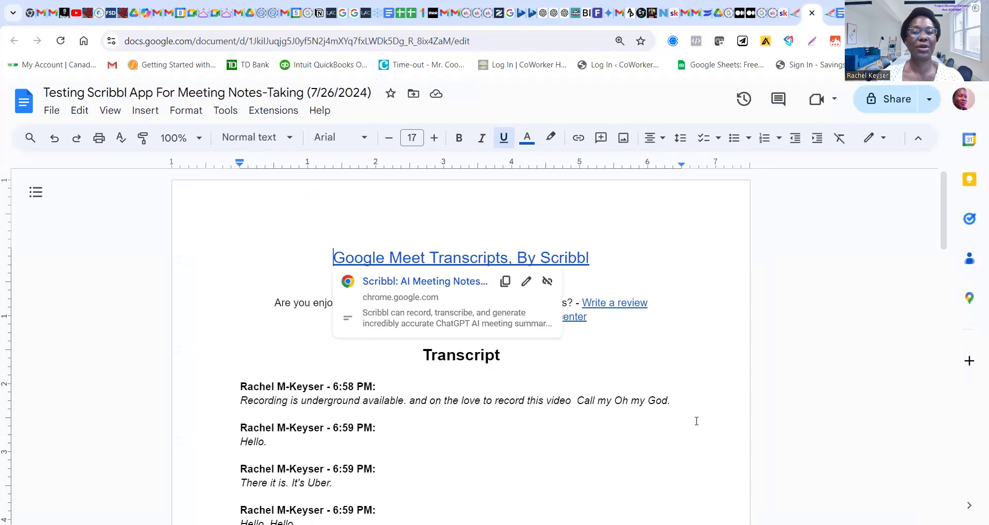
- Review the meeting's Google Doc export, reading the Transcript section and the Chat section on the second page
click(637, 357)
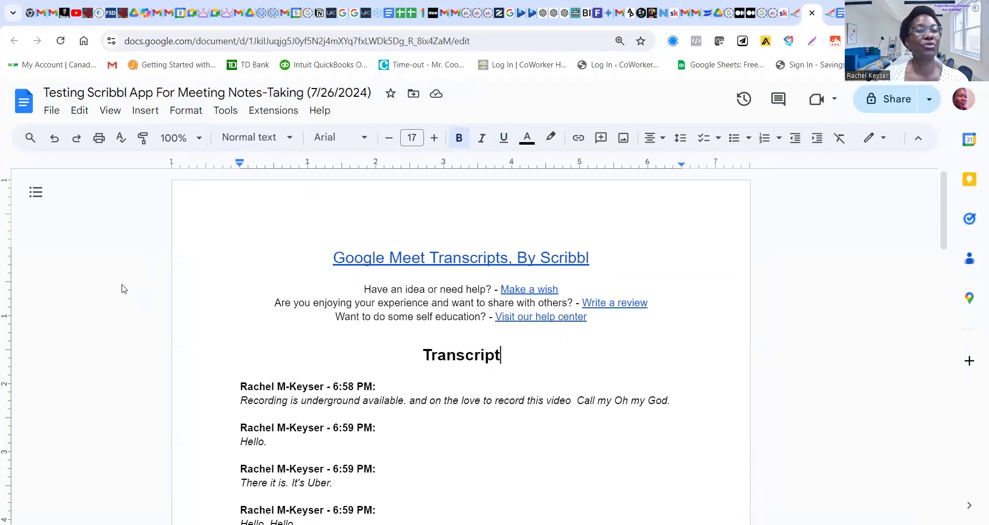
scroll(461, 374, down, 9)
scroll(460, 374, down, 9)
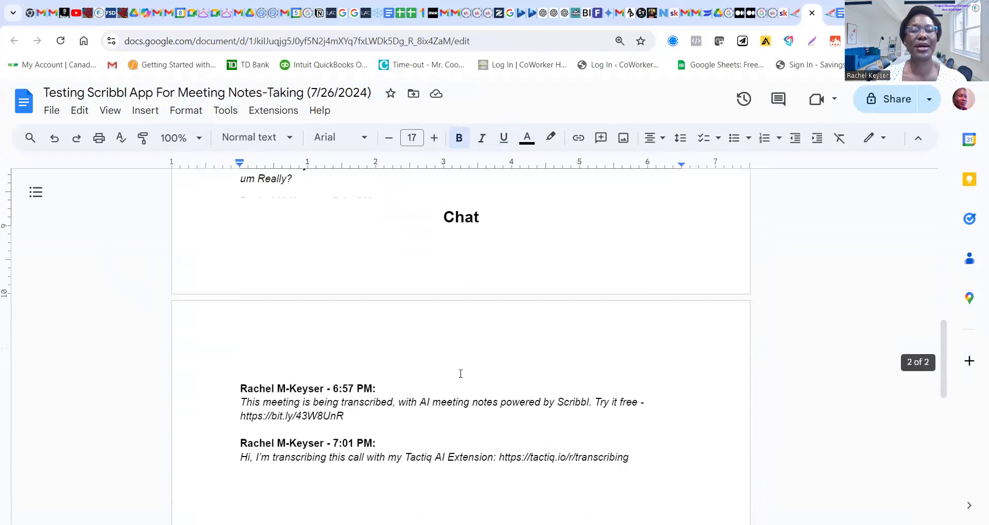
scroll(460, 374, up, 12)
scroll(460, 374, up, 5)
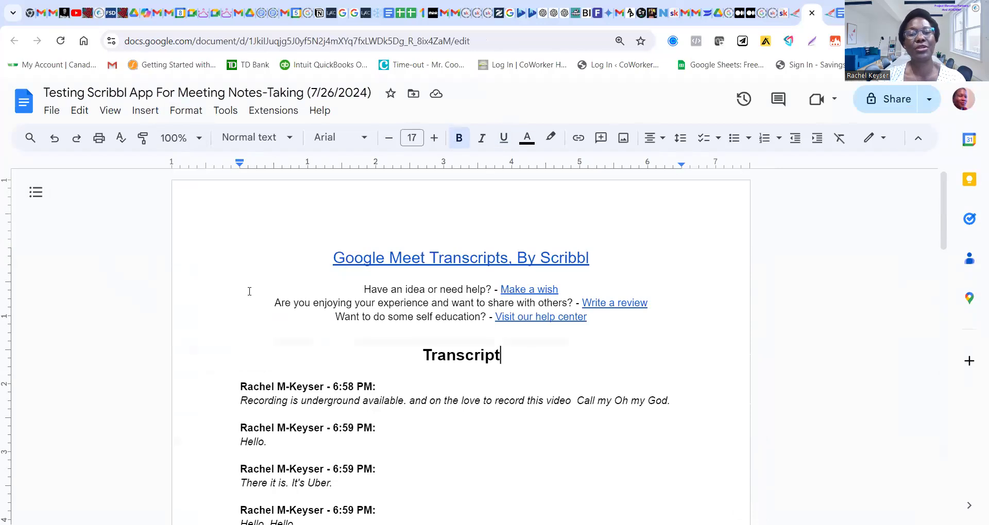
scroll(228, 239, down, 3)
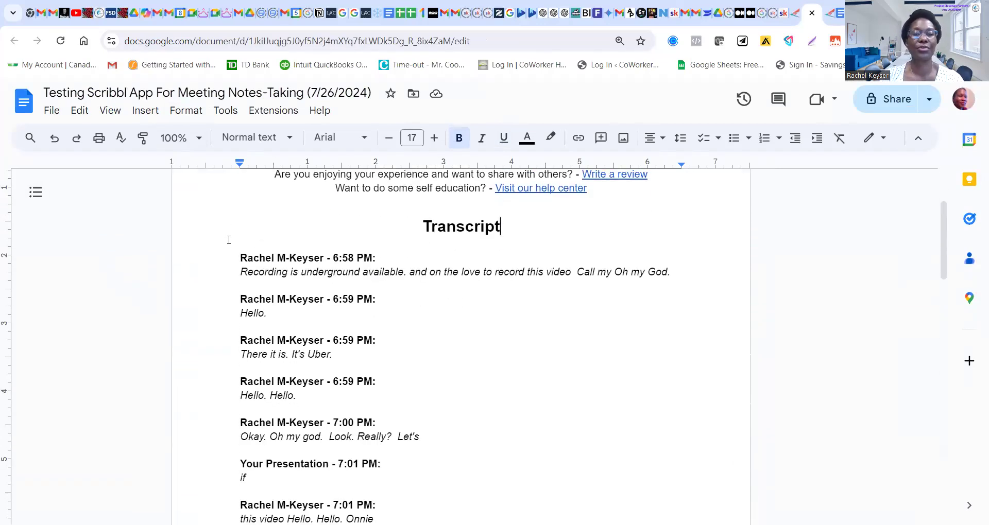
scroll(229, 240, down, 1)
scroll(352, 288, down, 2)
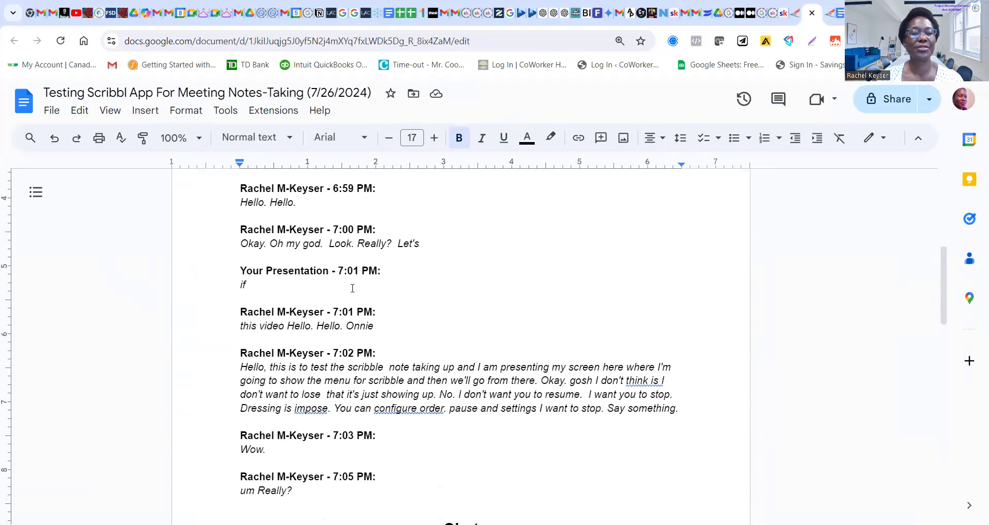
scroll(352, 289, down, 5)
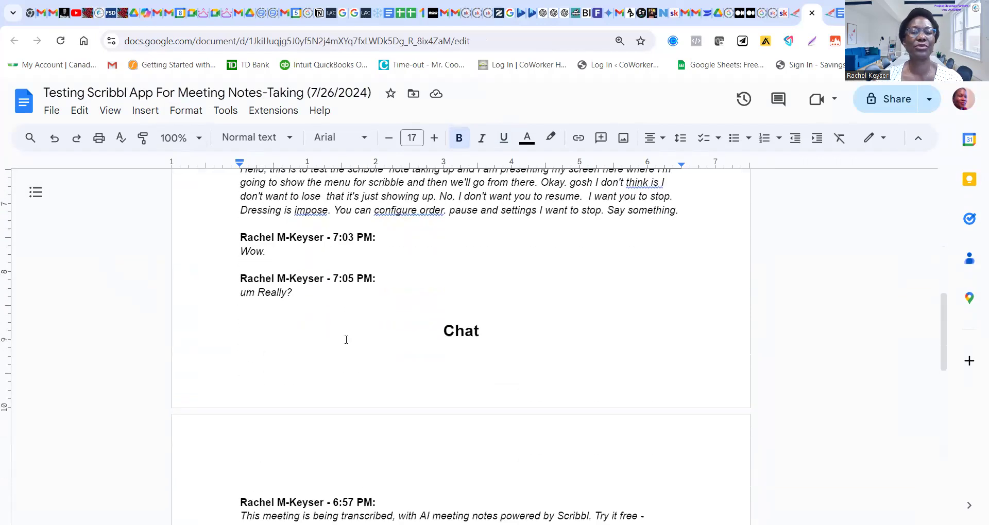
scroll(346, 340, down, 1)
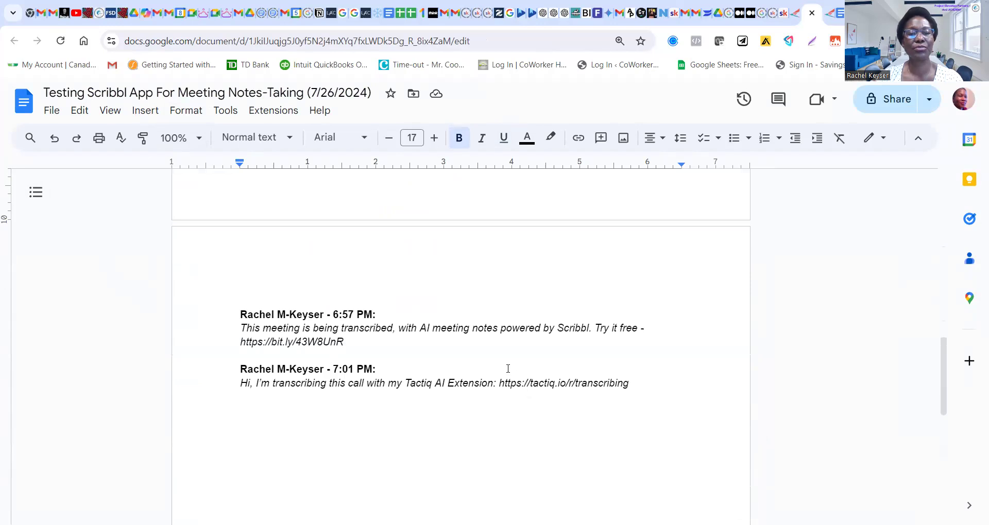
scroll(508, 369, up, 3)
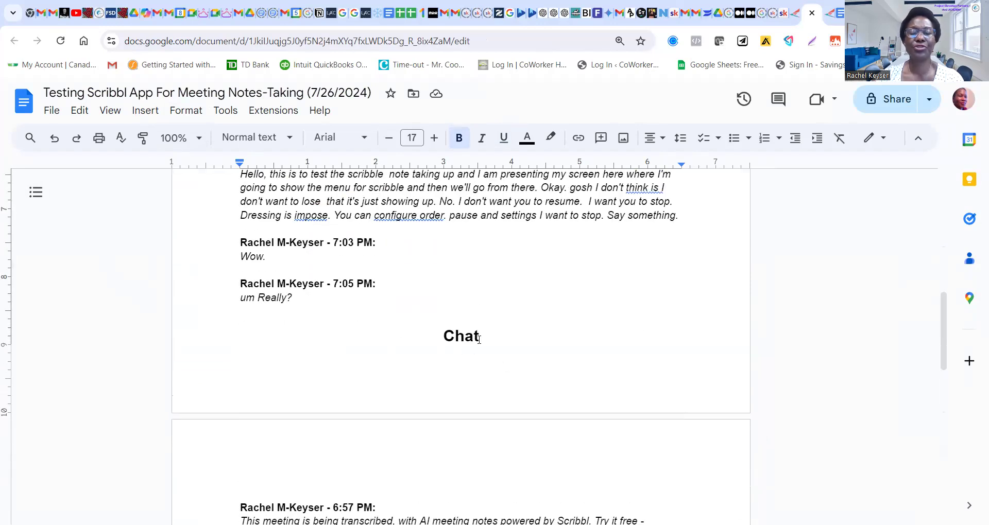
scroll(479, 342, down, 4)
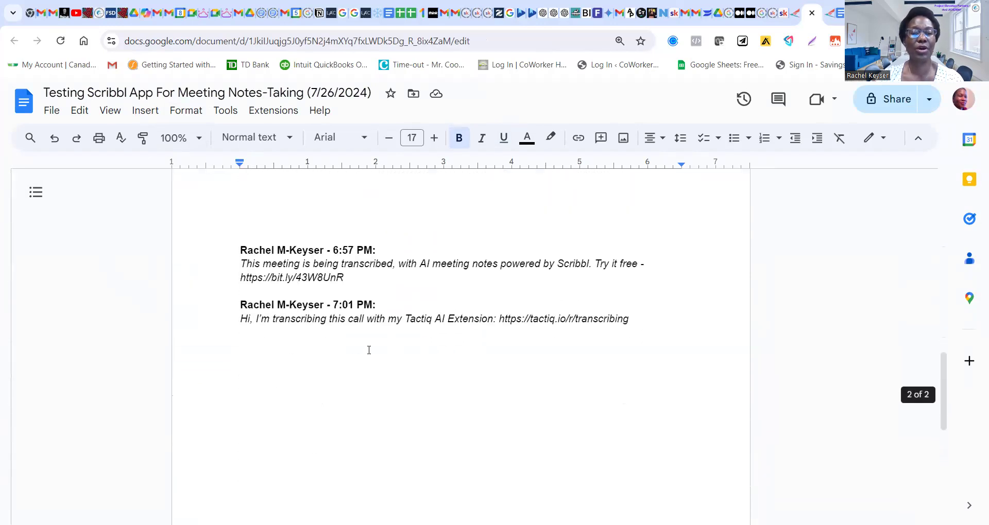
scroll(359, 376, up, 15)
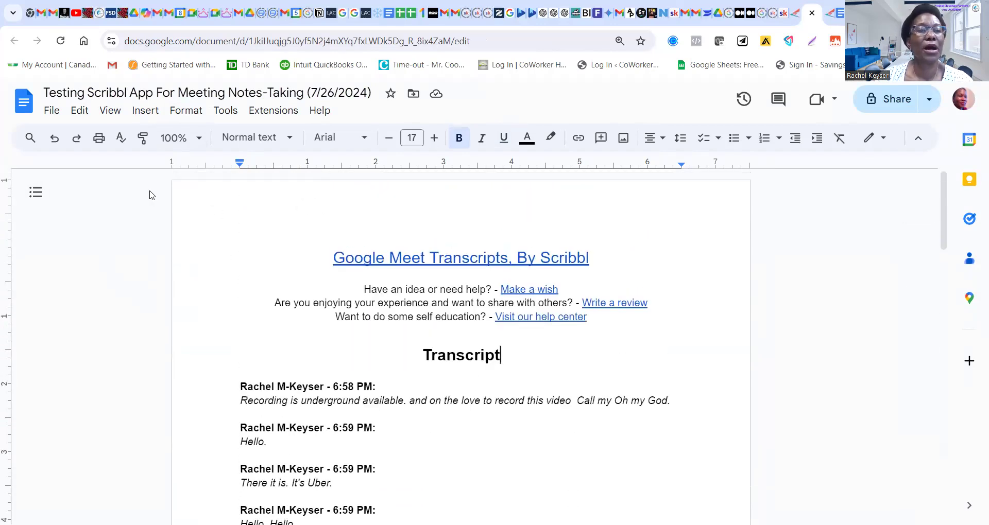
- Look at the file formats available for downloading the transcript document
click(50, 110)
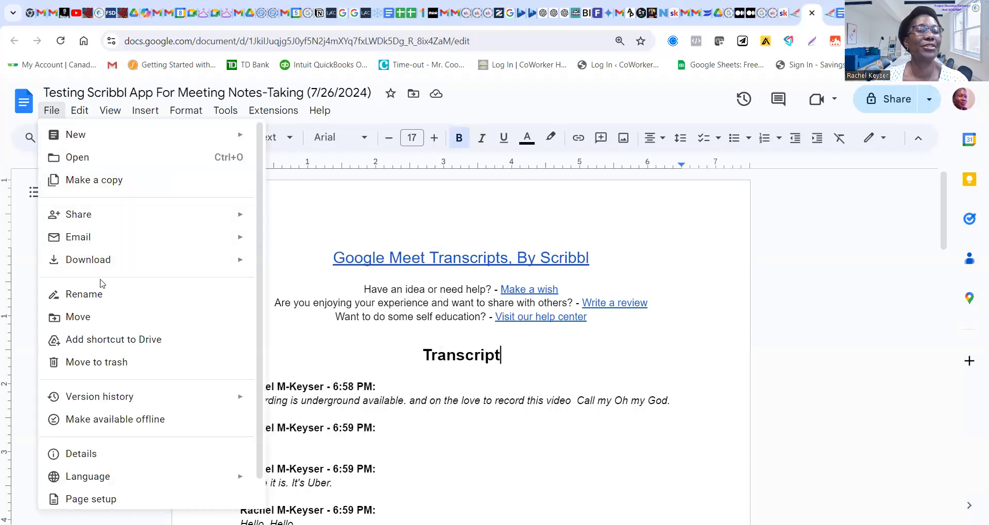
mouse_move(96, 263)
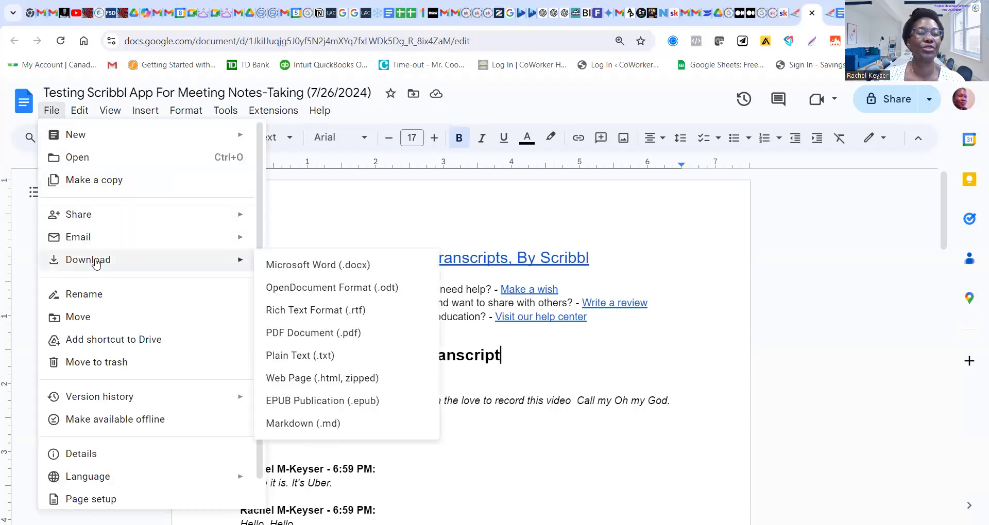
click(76, 109)
mouse_move(50, 109)
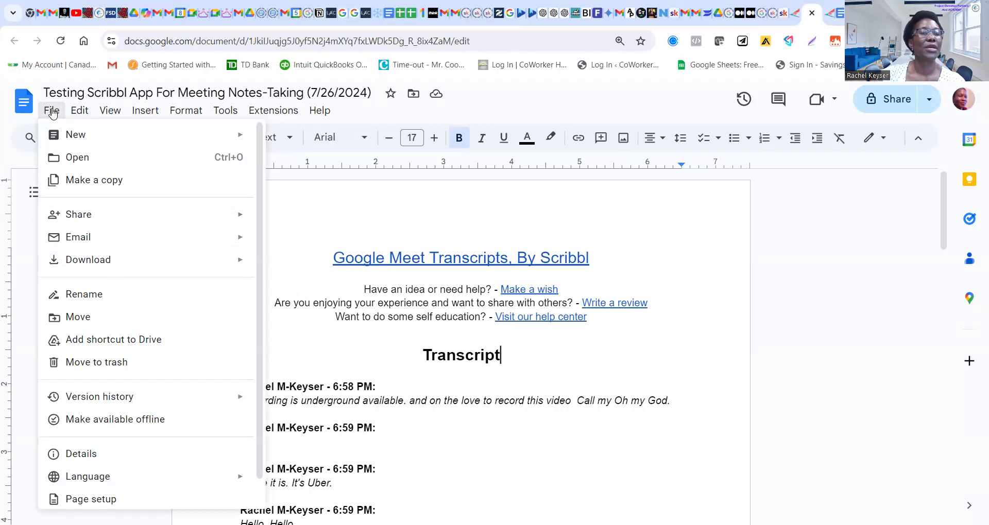
mouse_move(86, 266)
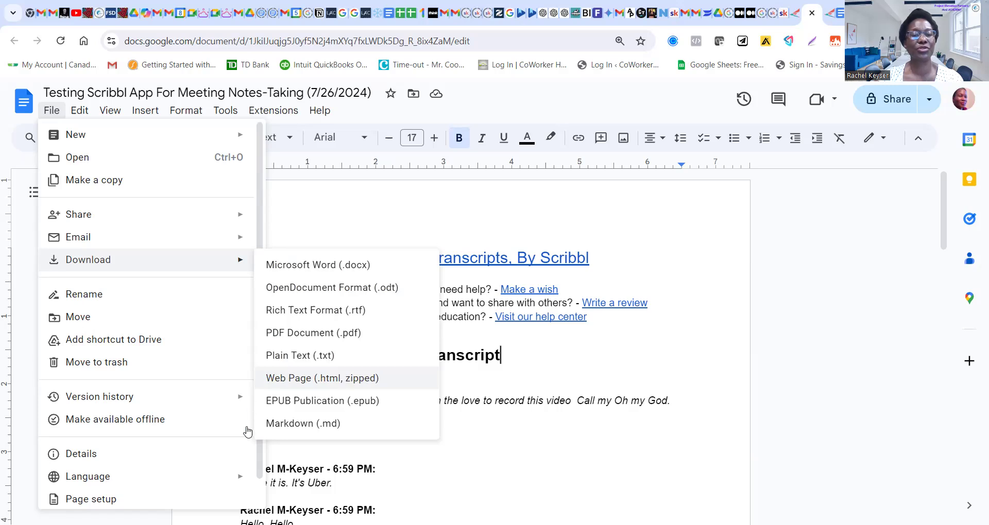
mouse_move(155, 267)
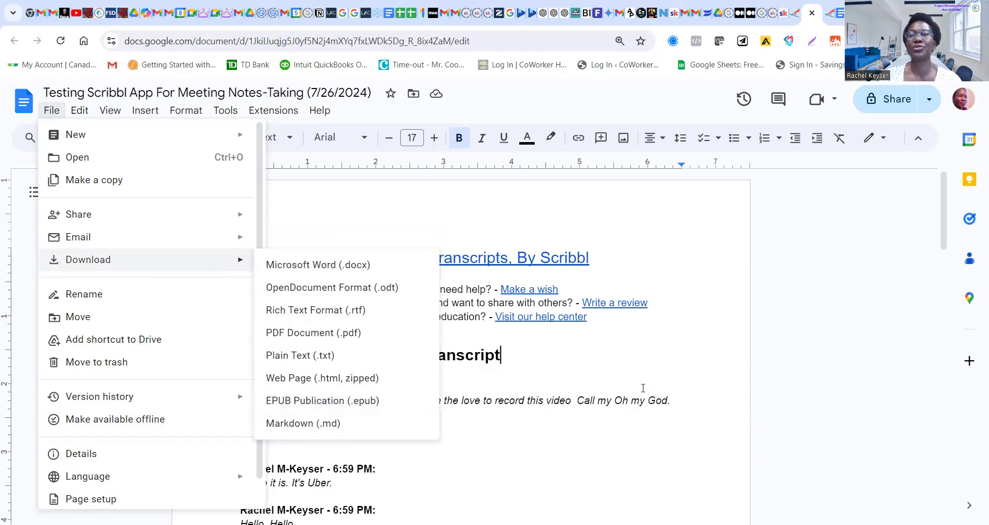
- Switch back to Scribbl and open the second-listed Demo and Testing Google Meet For Recording (8/8/2024) meeting
click(794, 14)
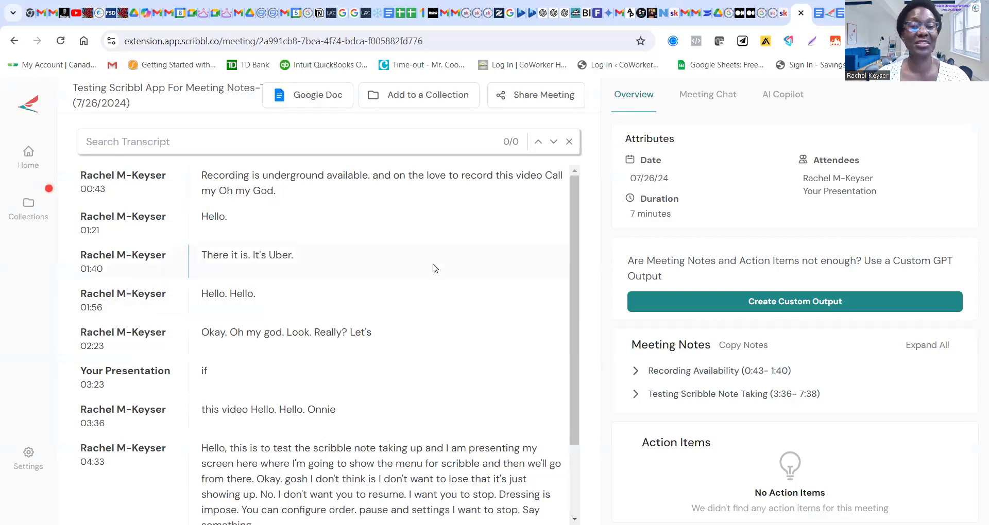
click(29, 156)
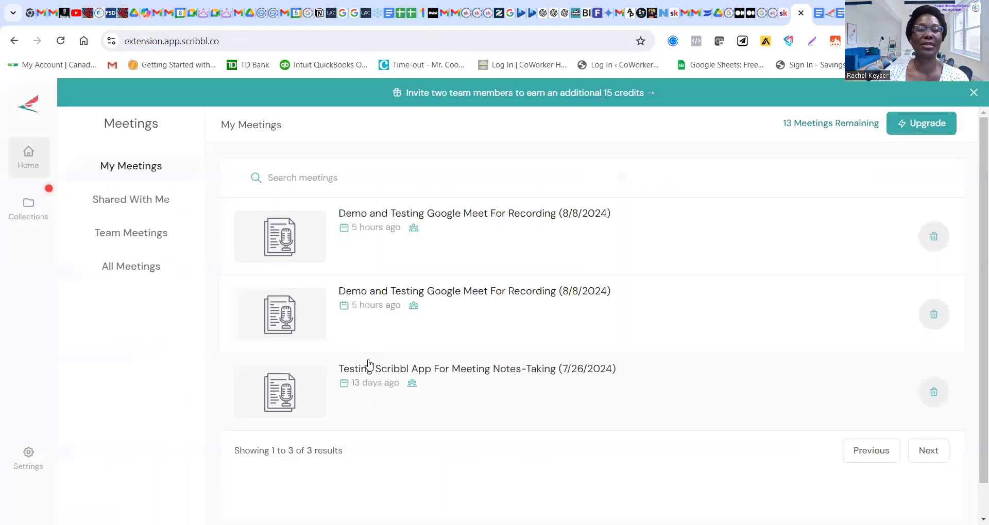
click(499, 312)
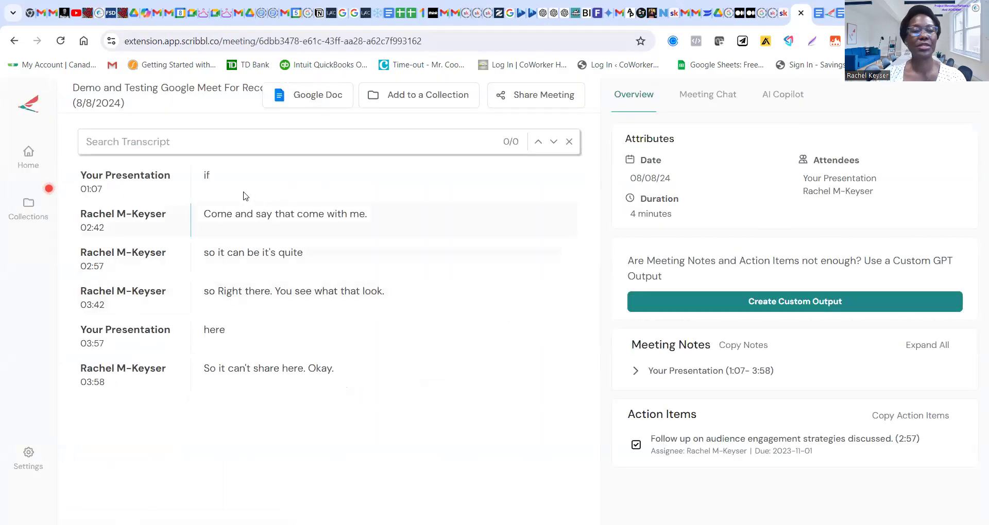
- Open the first-listed Demo and Testing Google Meet For Recording (8/8/2024) meeting from My Meetings to view its transcript and notes
click(29, 154)
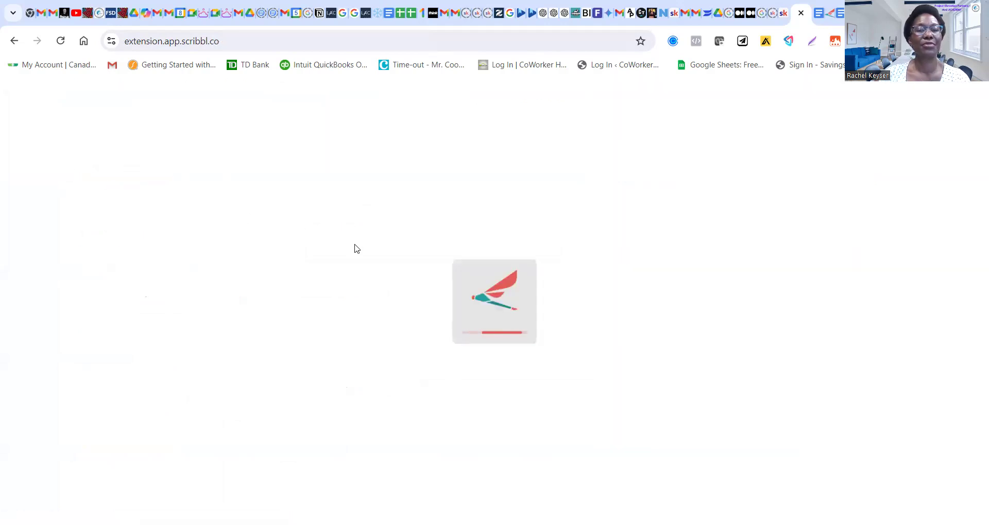
click(479, 233)
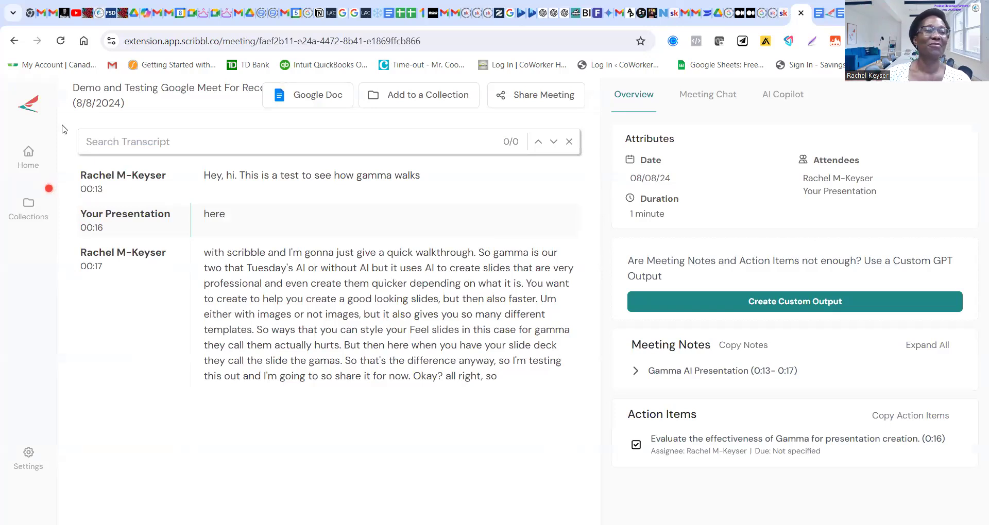
click(31, 156)
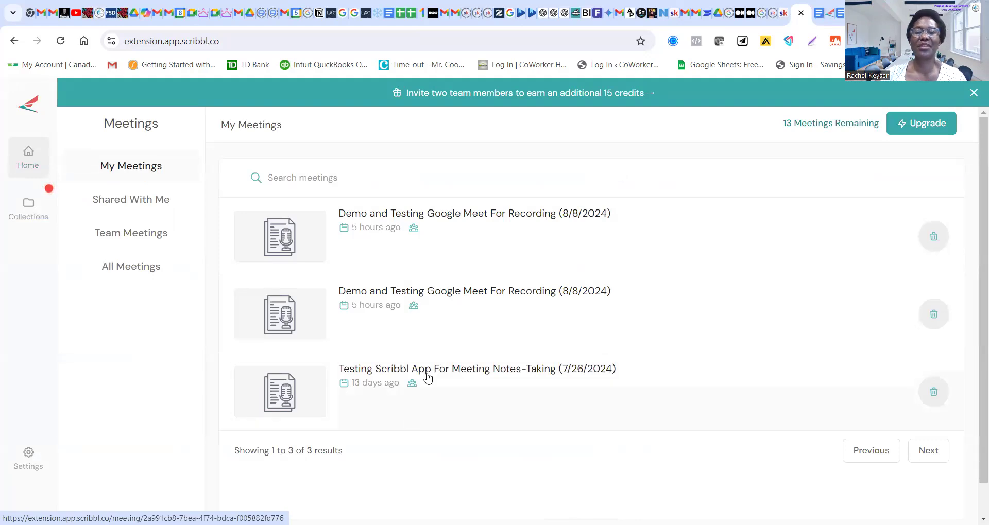
click(504, 224)
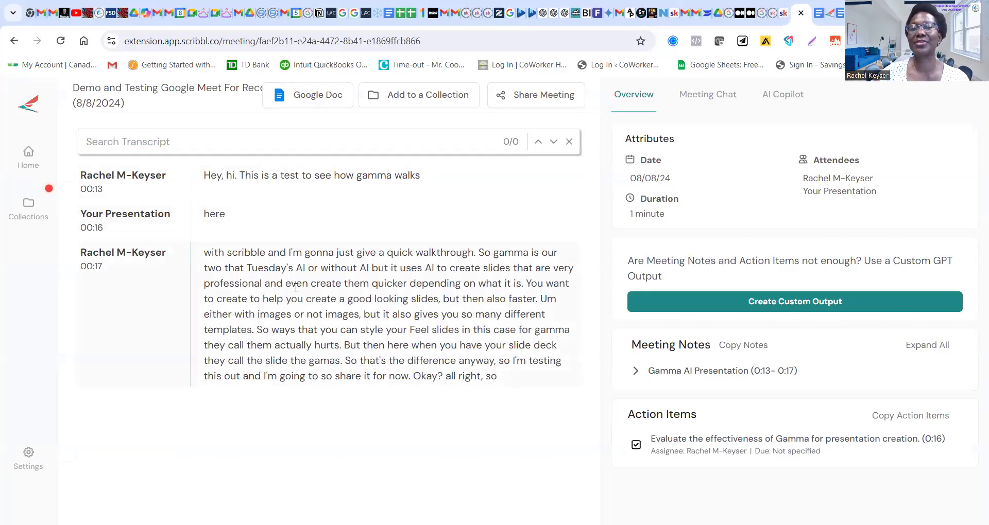
- In the meeting's Google Doc export, start a new line before "So gamma is our two" and delete the extra space before "or without AI"
click(309, 98)
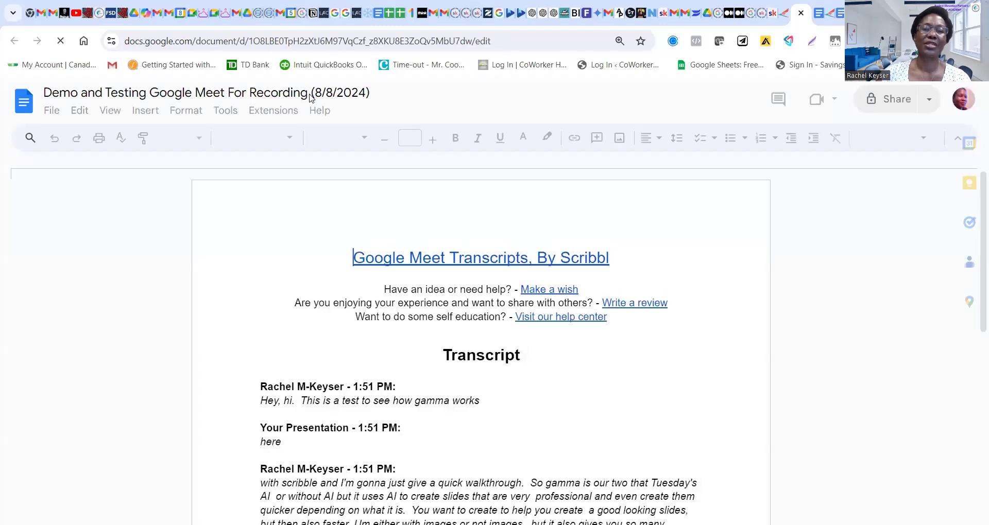
scroll(505, 412, down, 4)
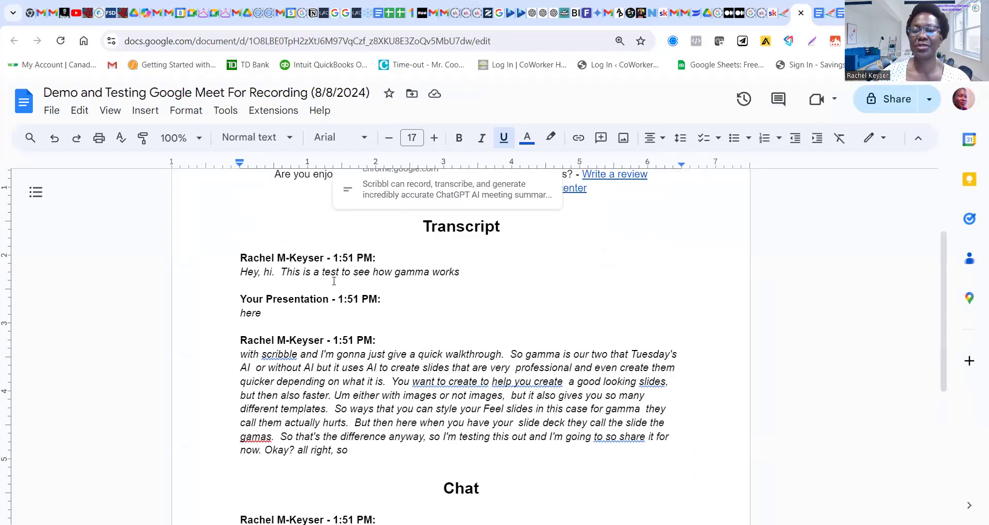
click(510, 353)
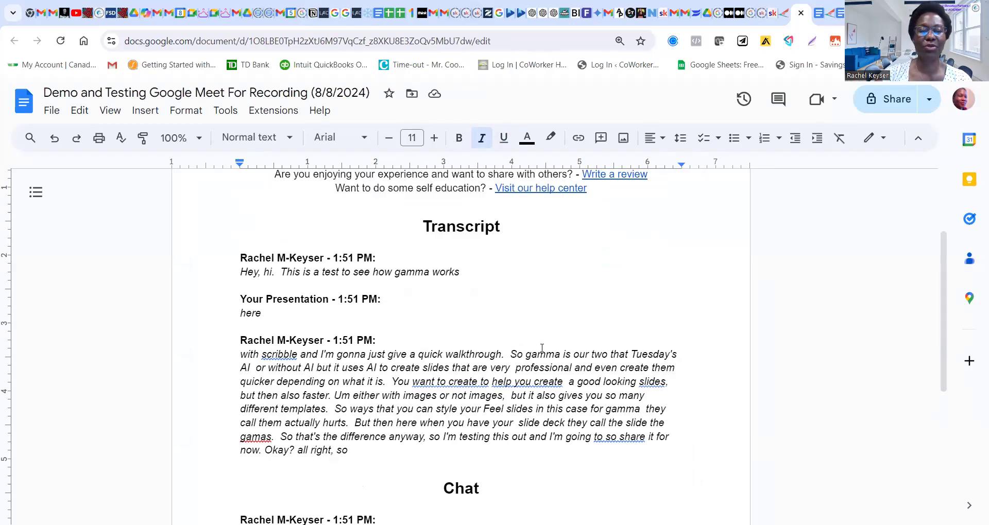
key(Return)
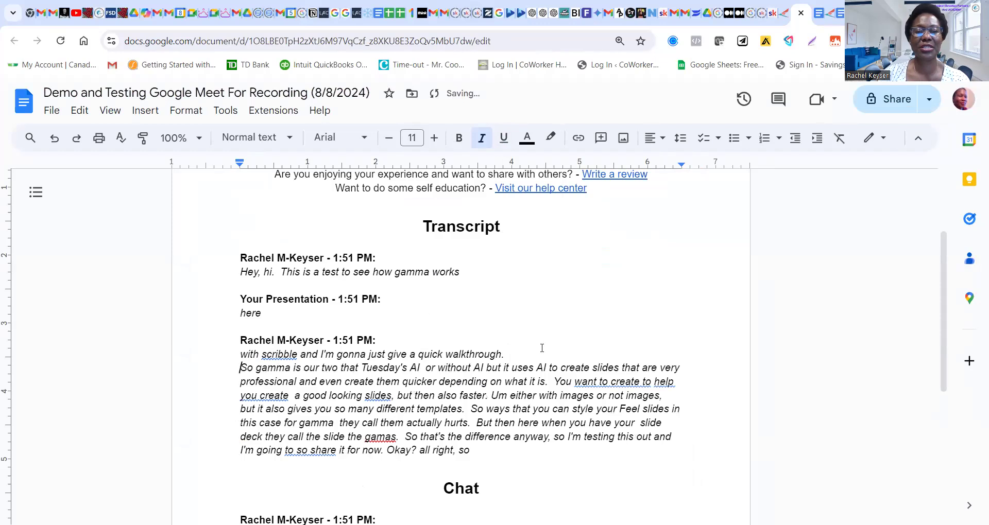
click(427, 366)
key(BackSpace)
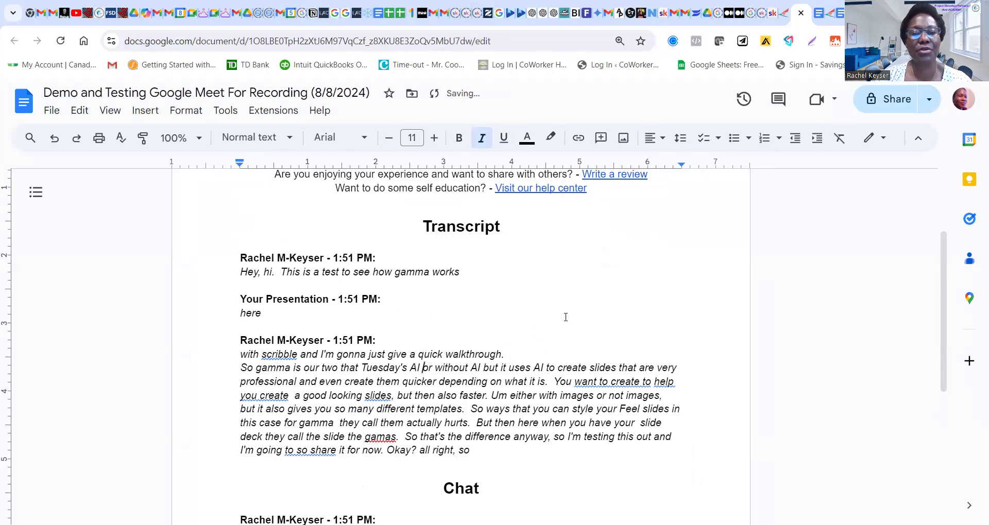
- Append "/walks" after "how gamma works" in the first transcript entry
click(459, 271)
text(/walk)
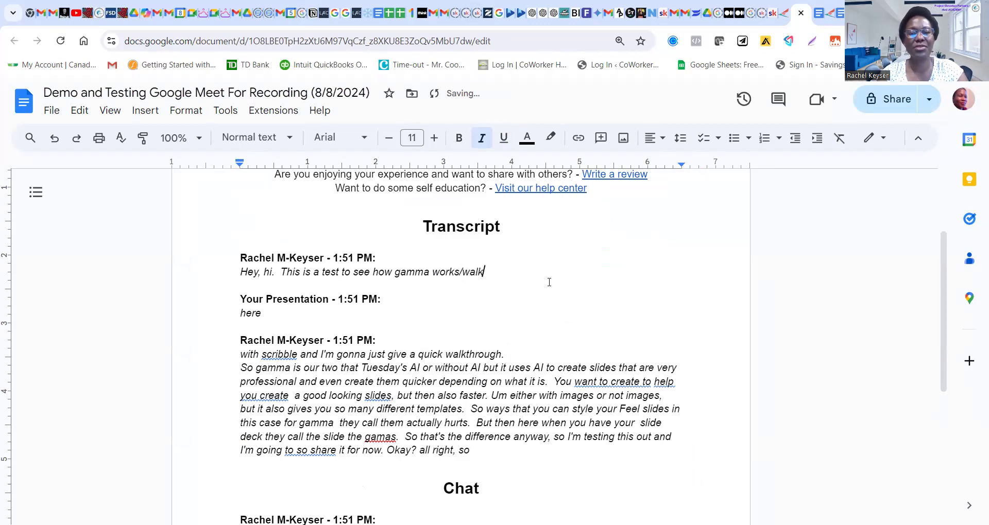
text(s)
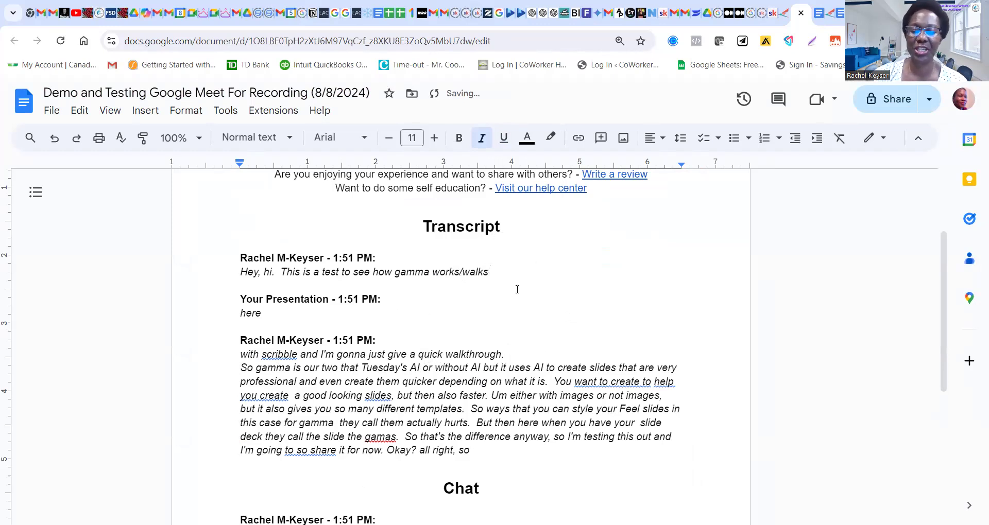
- Delete the appended "/walks" from the first transcript entry
key(BackSpace)
key(BackSpace)
key(BackSpace)
key(BackSpace)
key(BackSpace)
key(BackSpace)
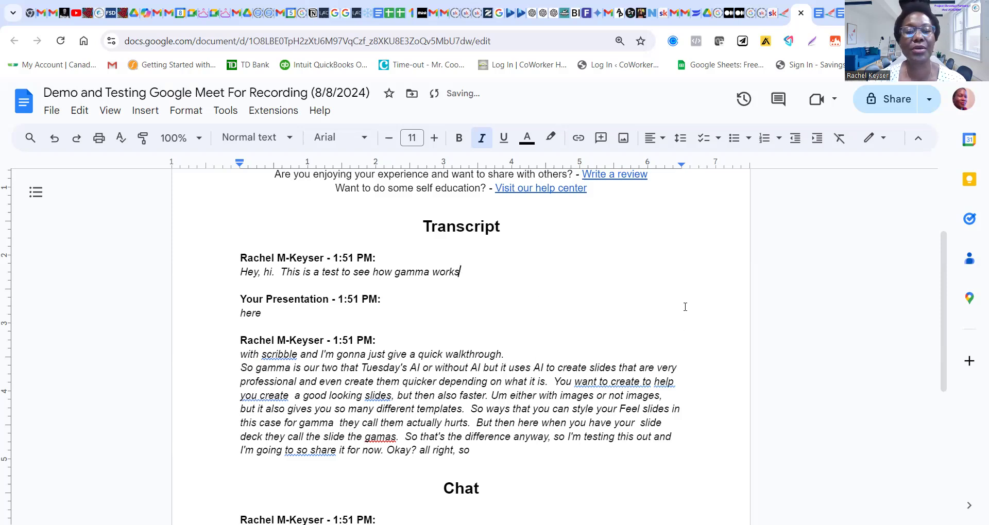
- Review the document's Transcript and Chat sections, and return to the meeting page in Scribbl
scroll(488, 341, down, 5)
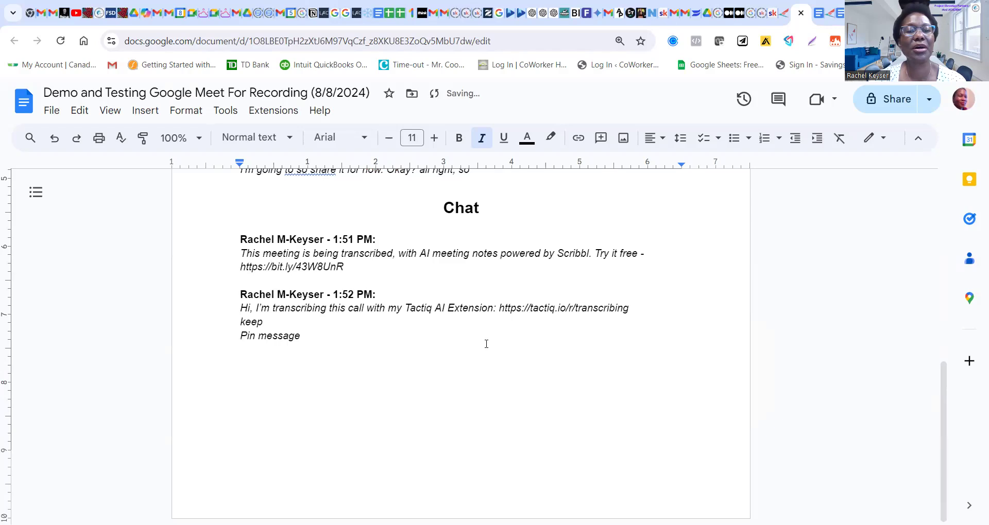
scroll(486, 344, up, 4)
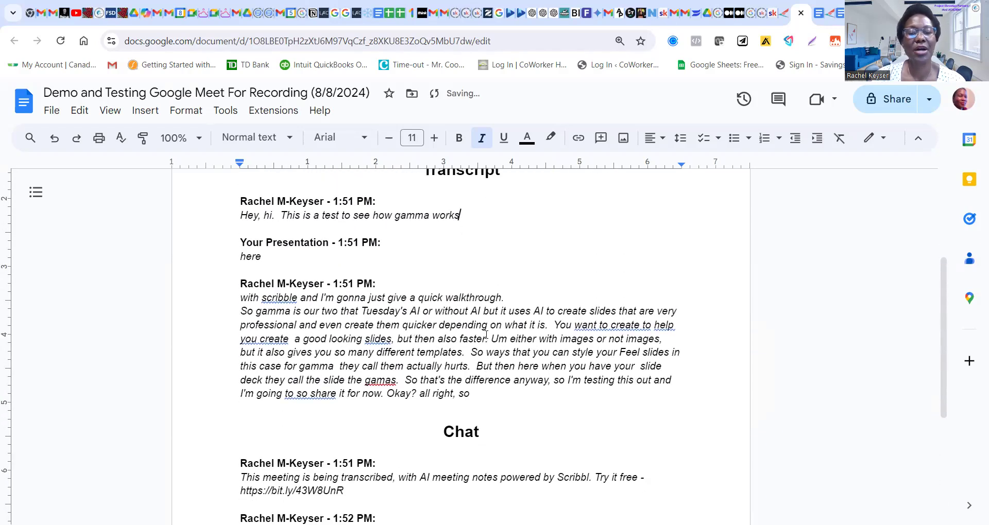
scroll(486, 335, down, 3)
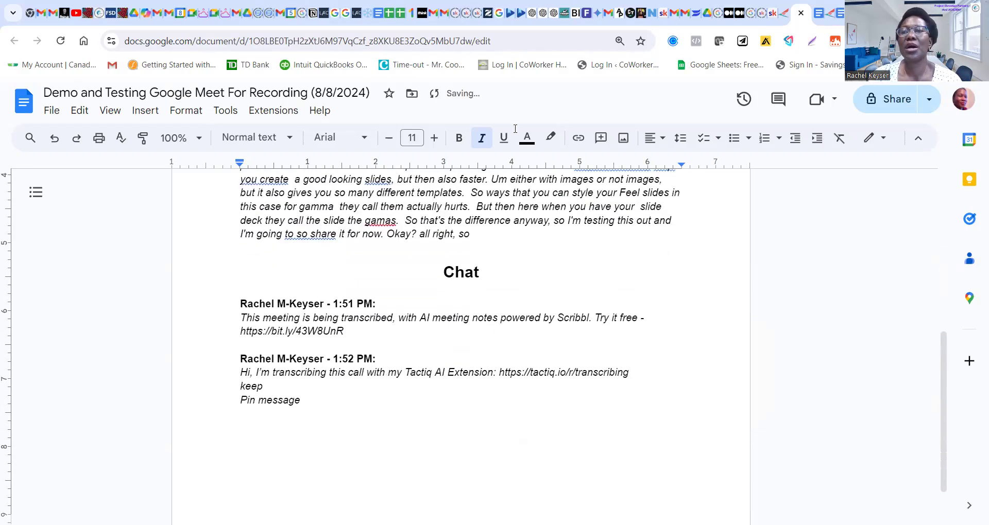
click(778, 12)
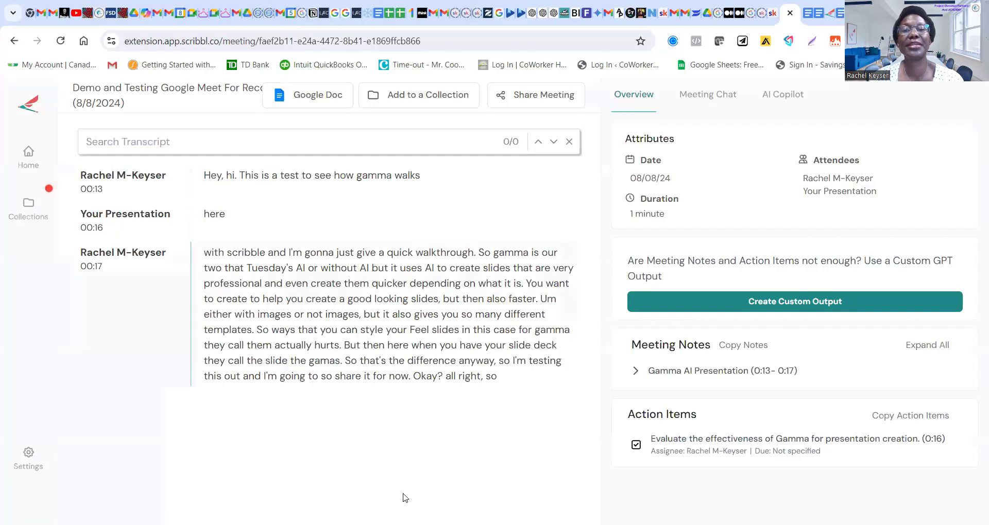
- Look at the meeting's sharing options, trying Share with my team on and off, and leave them without sharing
click(532, 101)
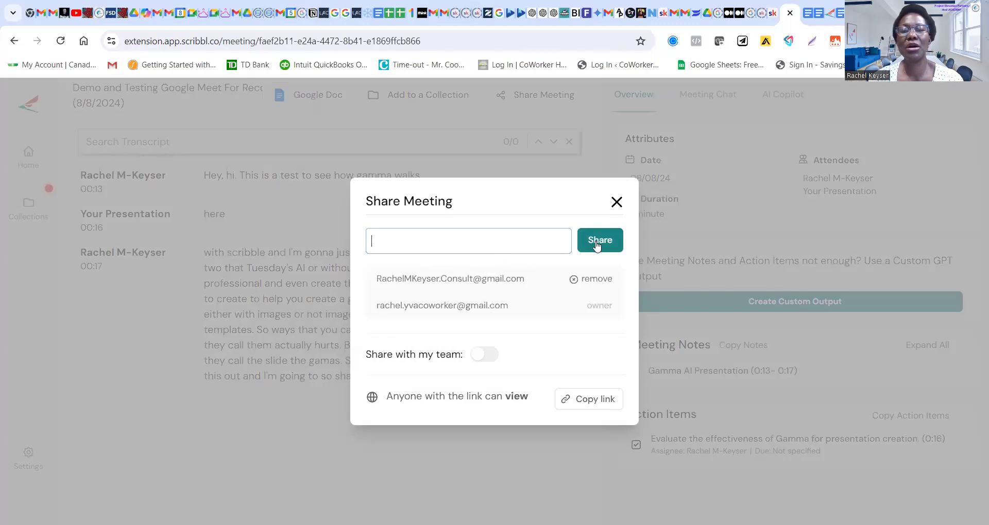
click(485, 243)
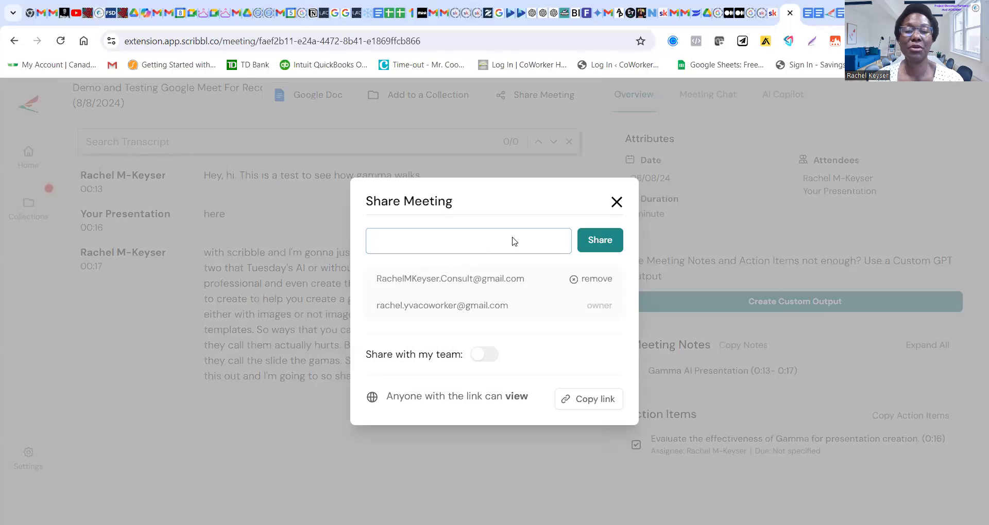
click(508, 280)
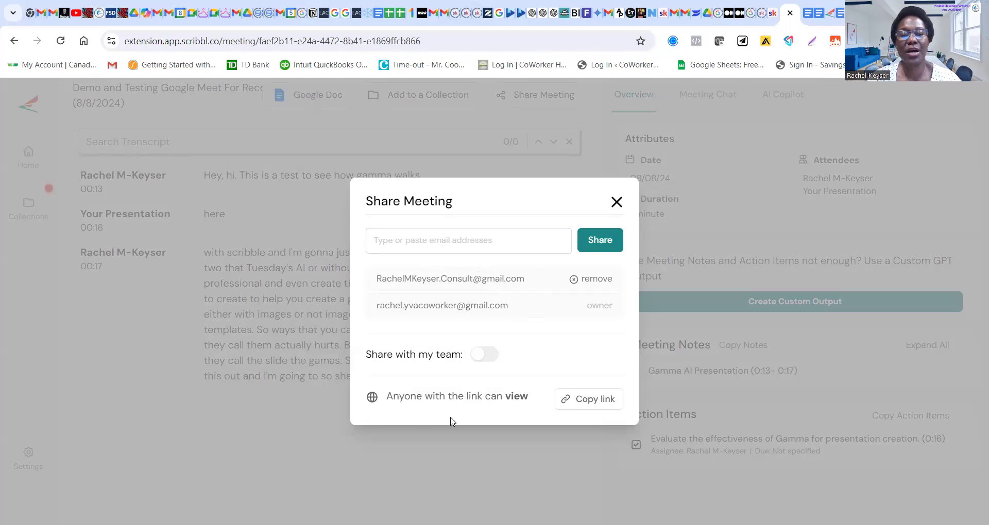
click(495, 356)
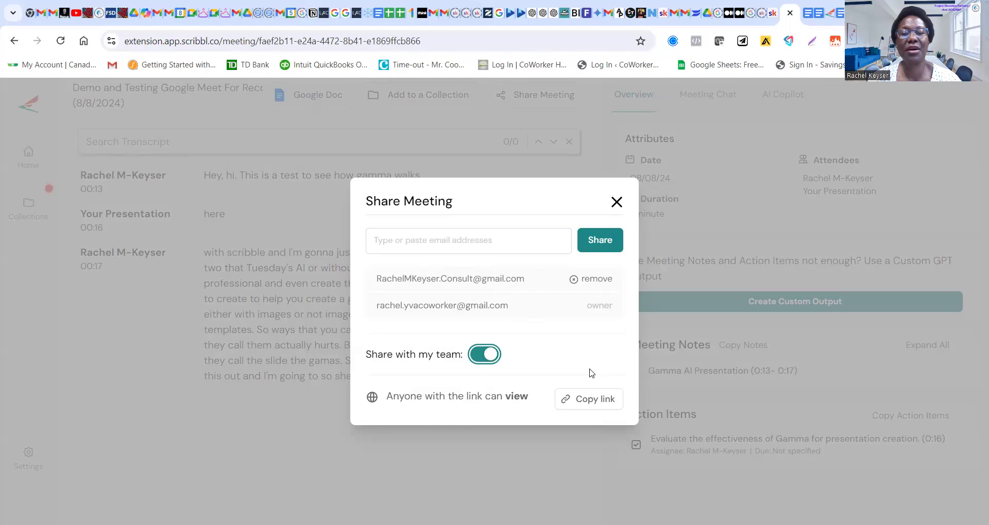
click(479, 364)
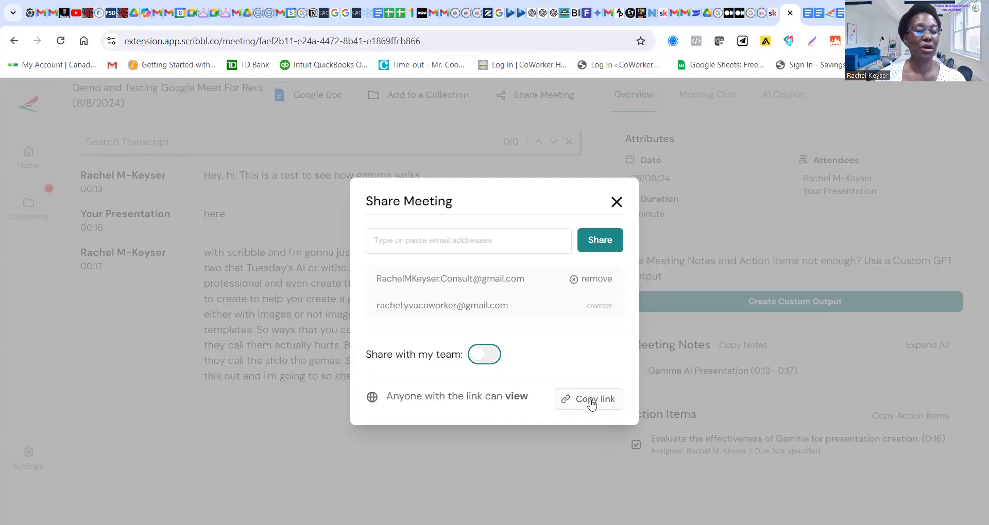
click(617, 203)
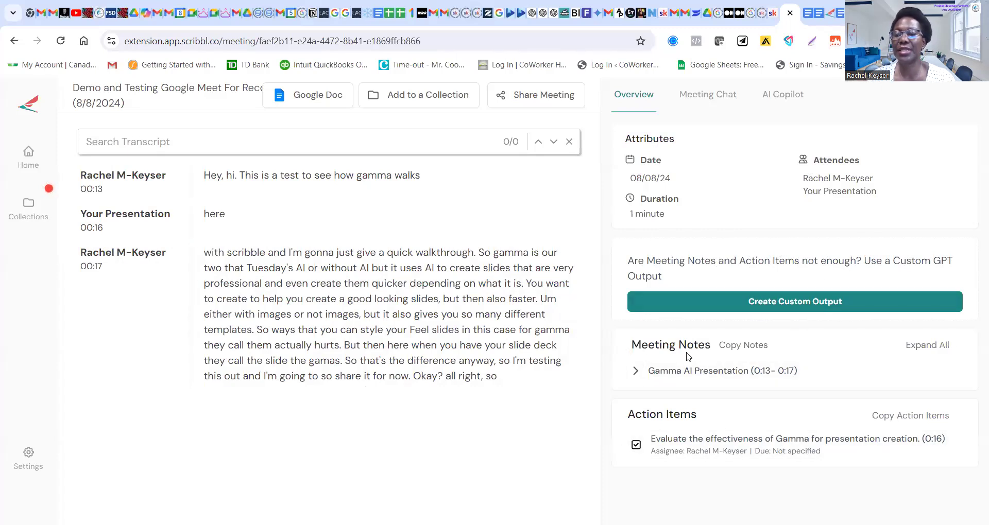
- Expand the Gamma AI Presentation meeting notes, and check where the Scribbl link in the meeting chat leads
click(636, 374)
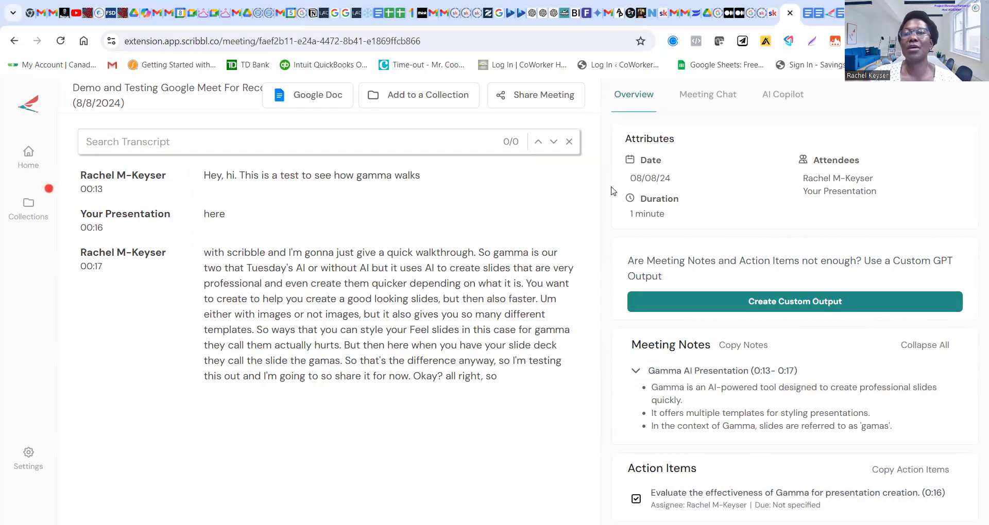
click(715, 105)
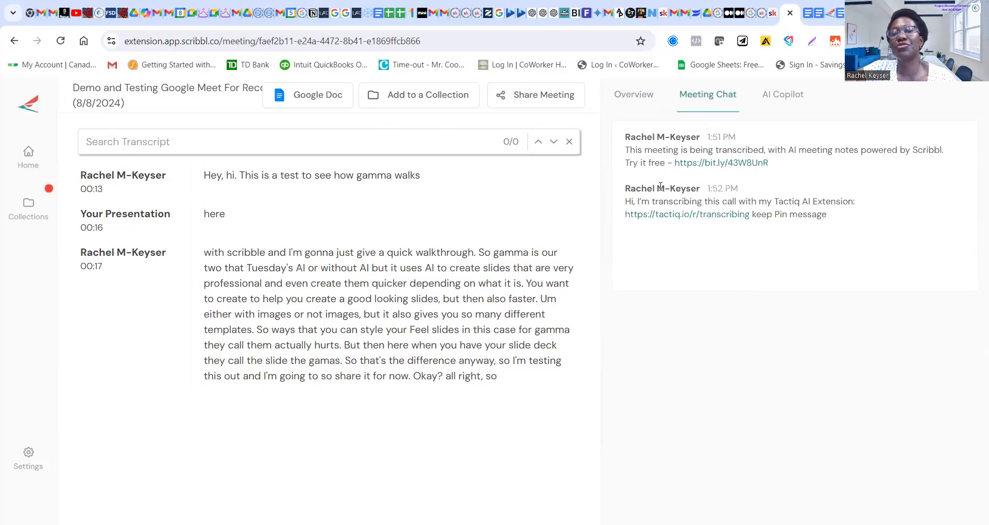
click(708, 167)
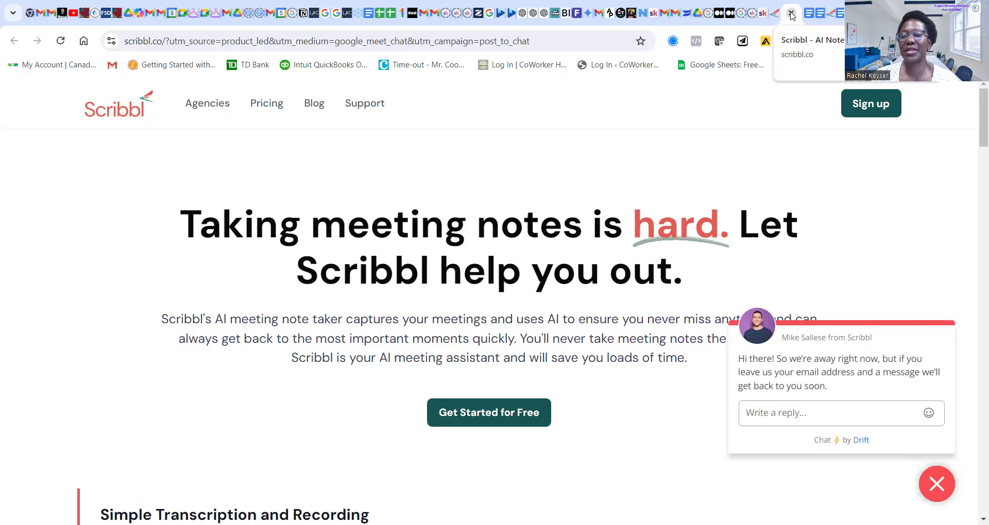
click(791, 14)
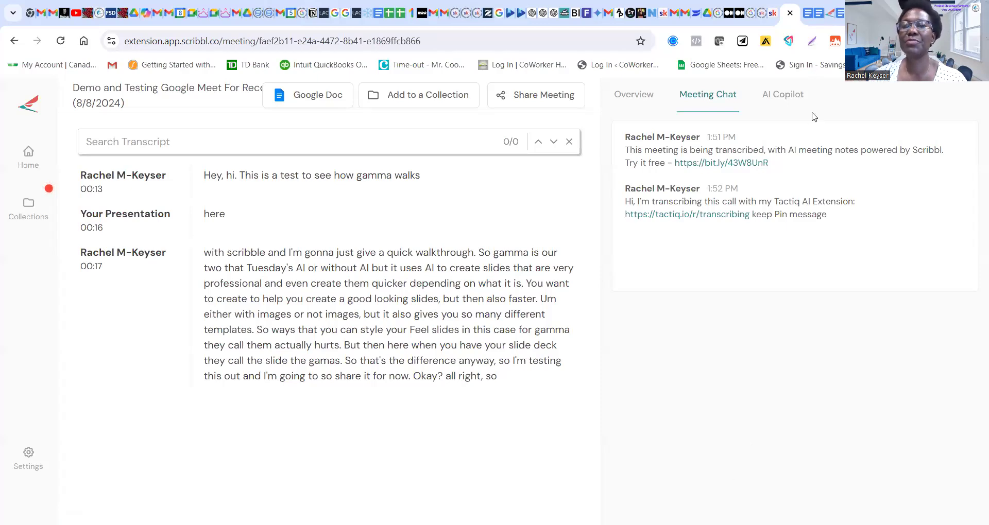
- Read the AI Copilot's evaluation of the meeting performance, and go back to the meeting chat
click(788, 102)
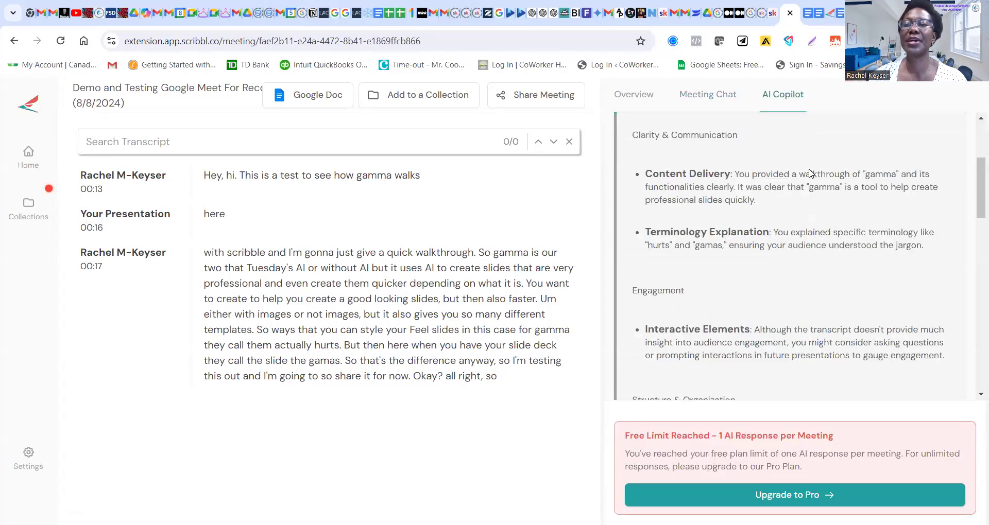
scroll(819, 206, down, 10)
scroll(827, 255, up, 5)
scroll(827, 256, up, 5)
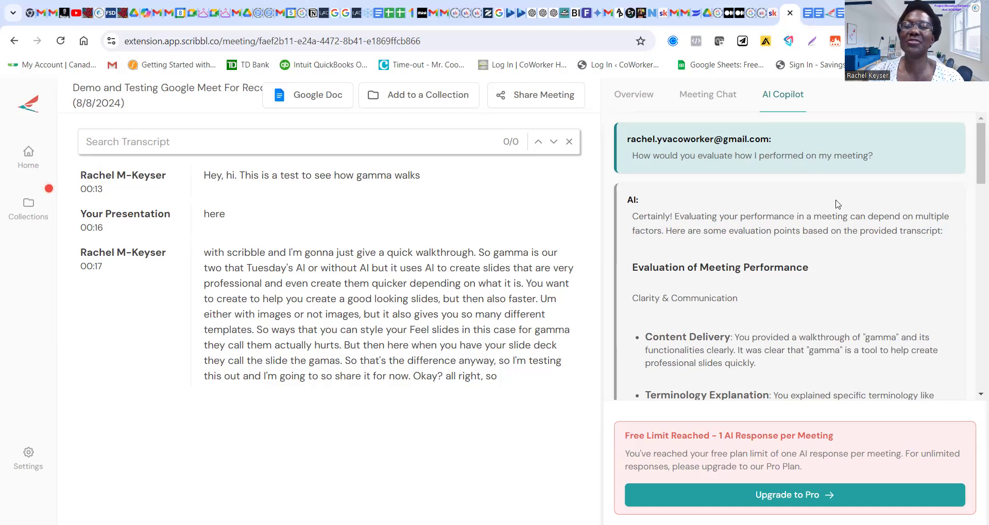
scroll(834, 204, down, 1)
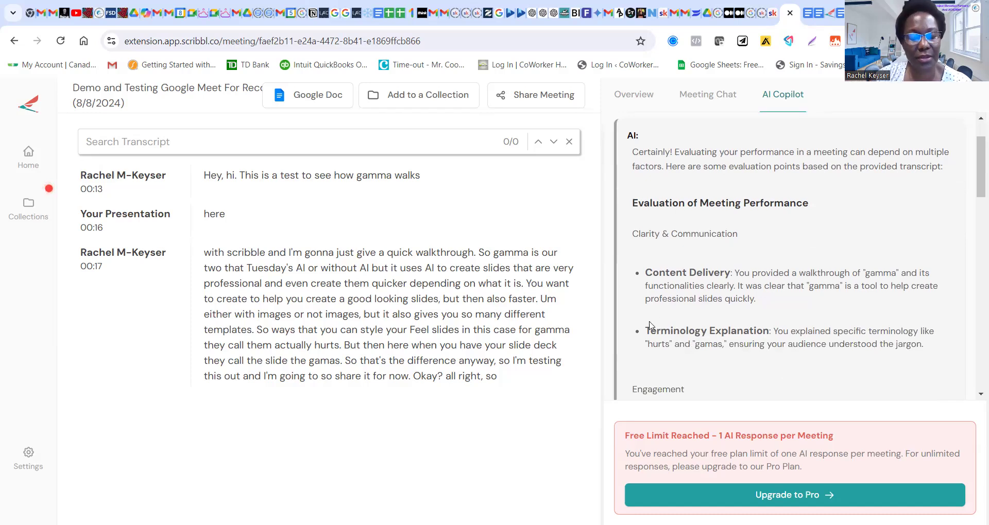
scroll(691, 233, down, 1)
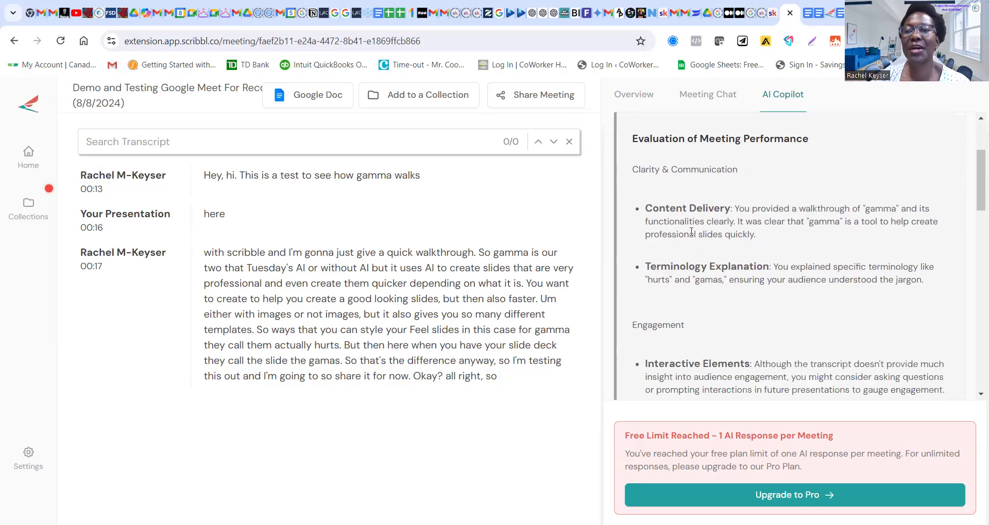
click(710, 97)
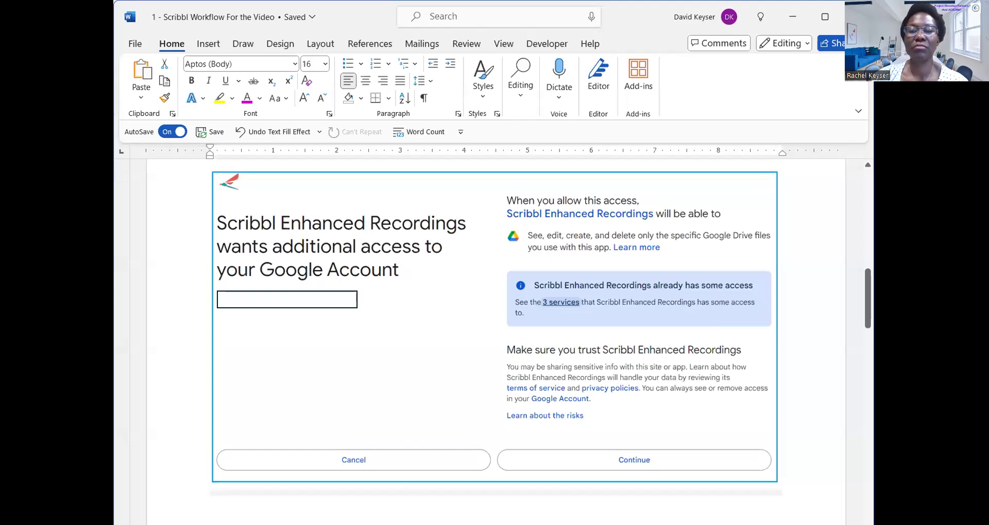
- Review the Scribbl Workflow document in Word from its beginning, covering the Google sign-up, Google Docs access and Enhanced Recordings permission screens
scroll(412, 421, up, 10)
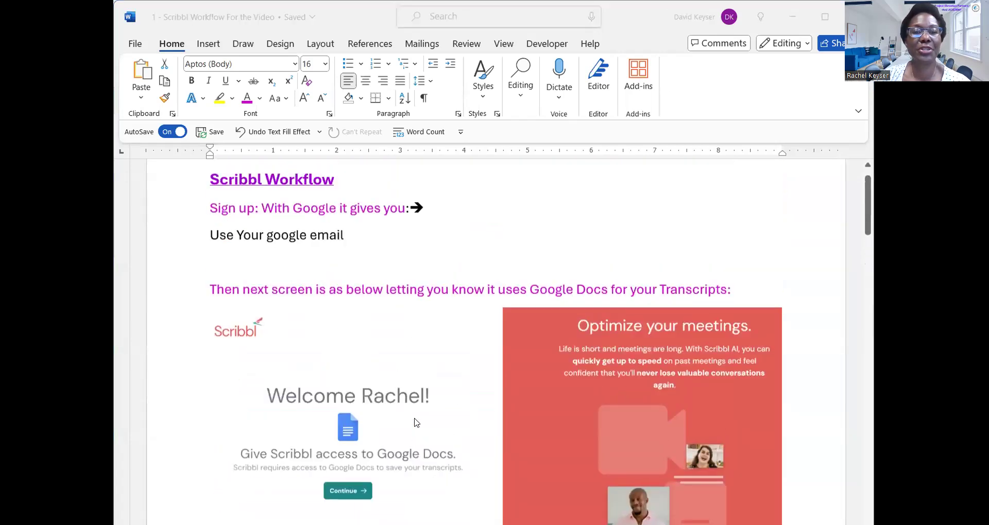
scroll(416, 422, down, 5)
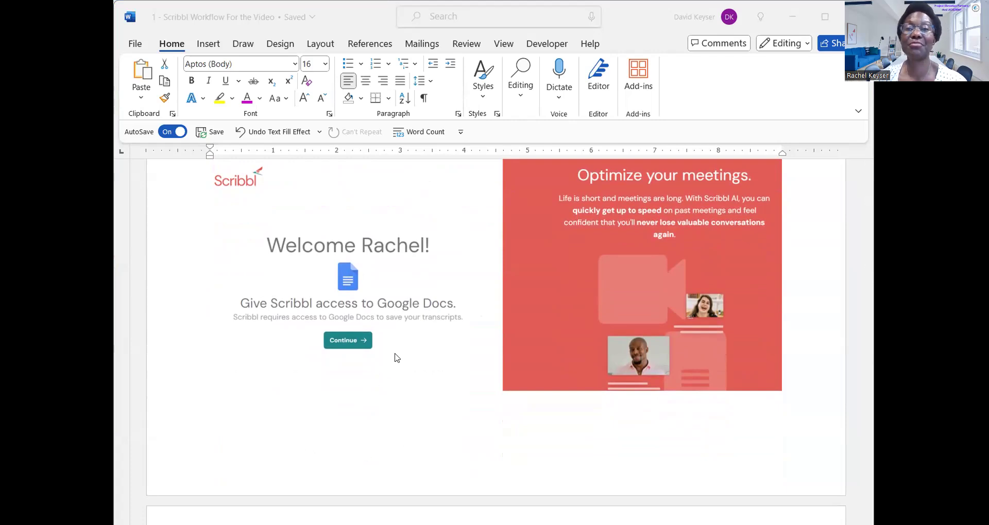
scroll(397, 358, down, 4)
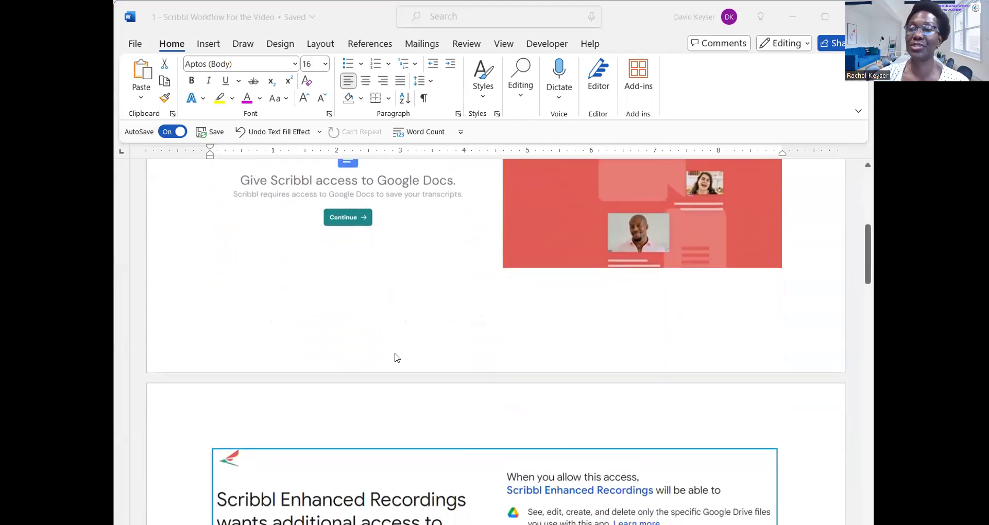
scroll(397, 357, down, 4)
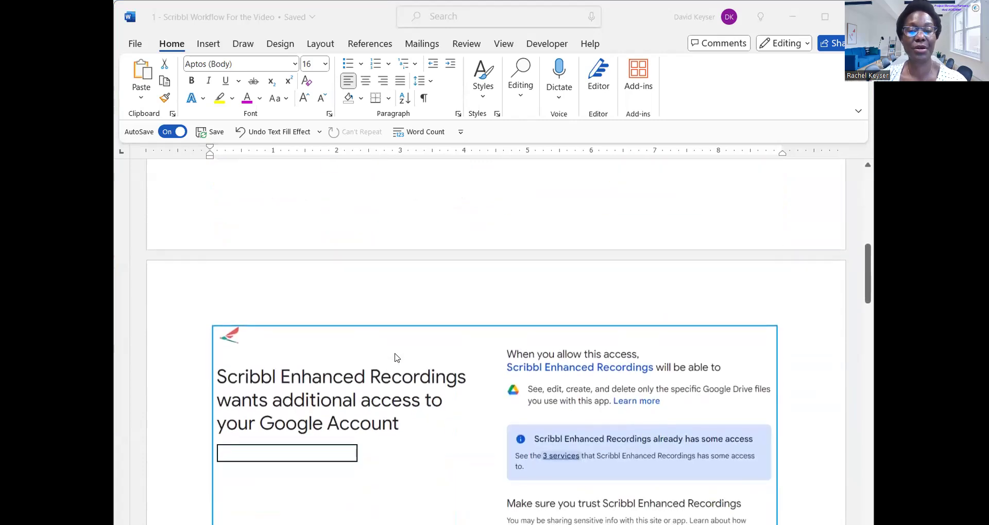
scroll(397, 358, down, 3)
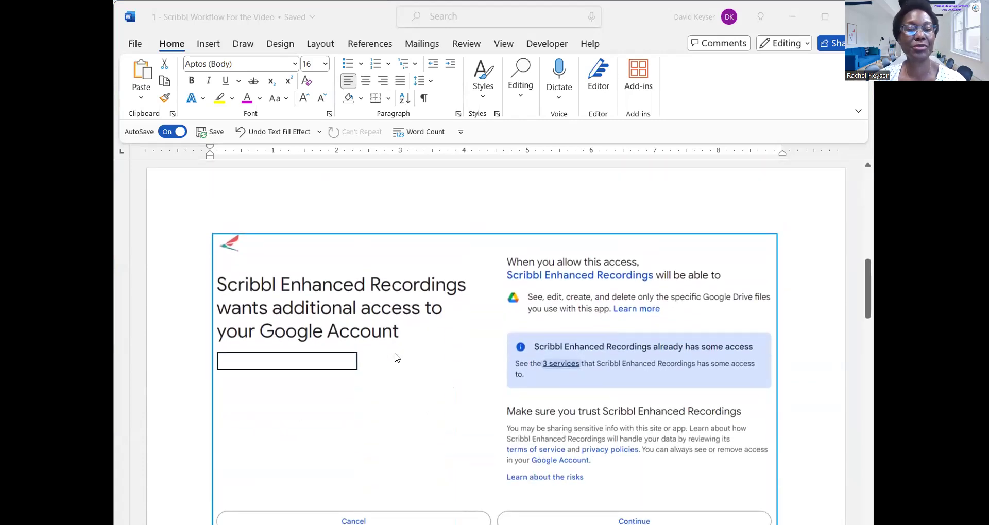
scroll(397, 358, down, 1)
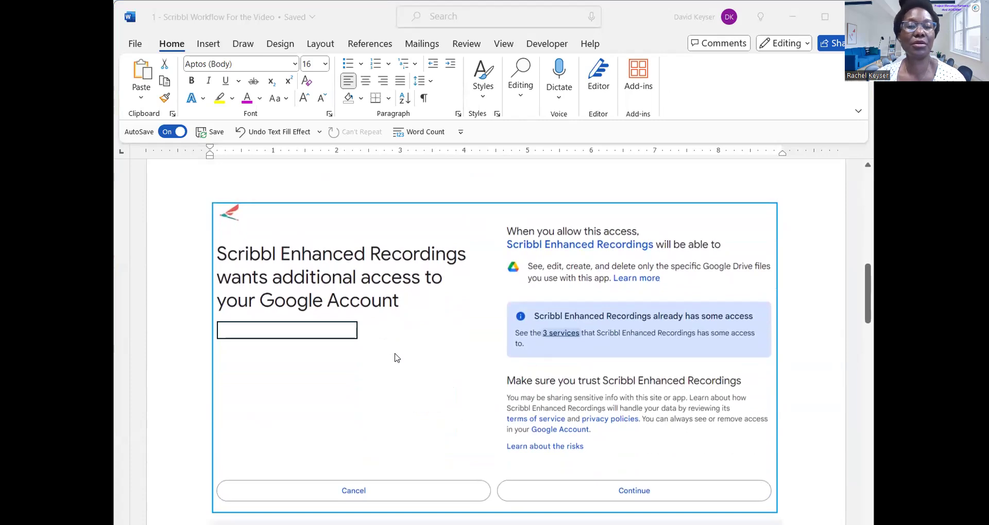
scroll(397, 358, down, 1)
scroll(500, 281, up, 4)
scroll(500, 281, down, 5)
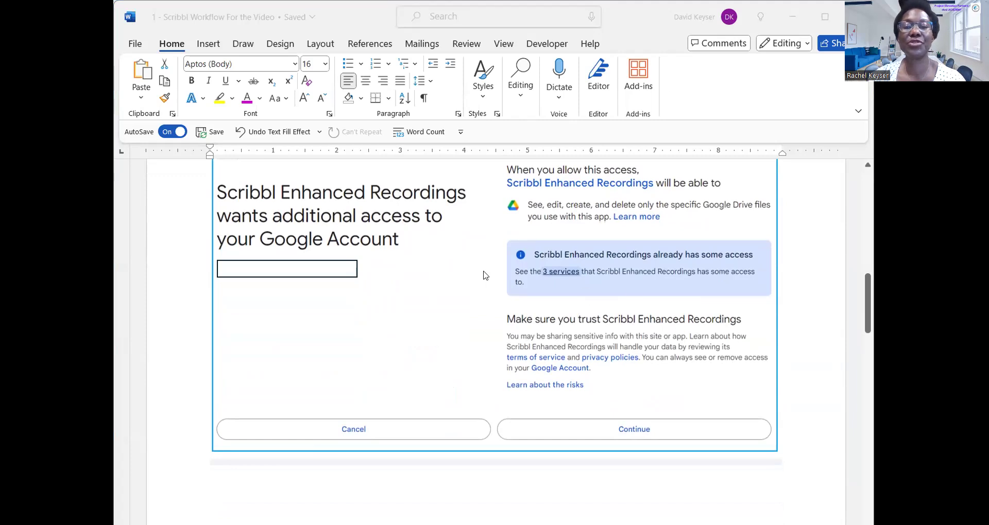
scroll(484, 275, down, 7)
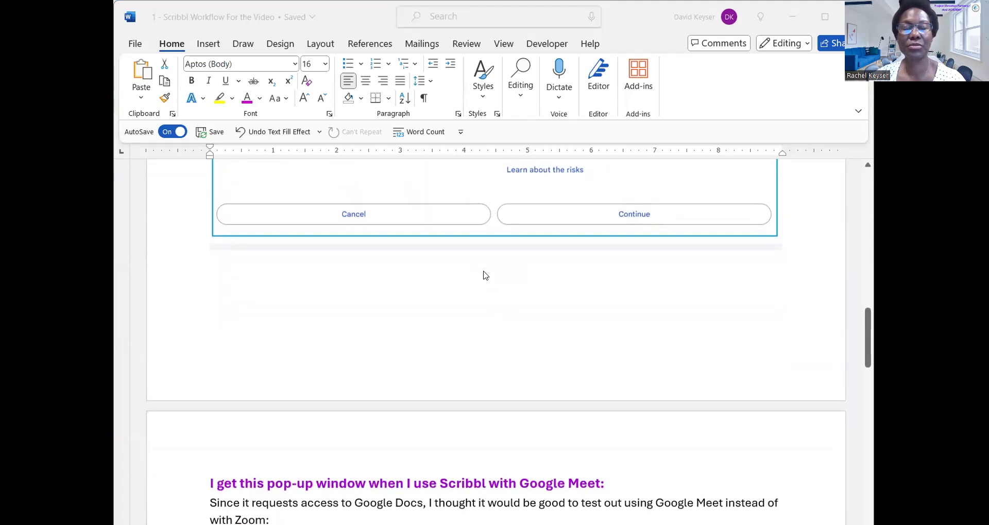
- Review the Word document's section on the Scribbl pop-up in Google Meet, including the in-call messages screenshot
scroll(607, 276, up, 2)
scroll(608, 278, down, 4)
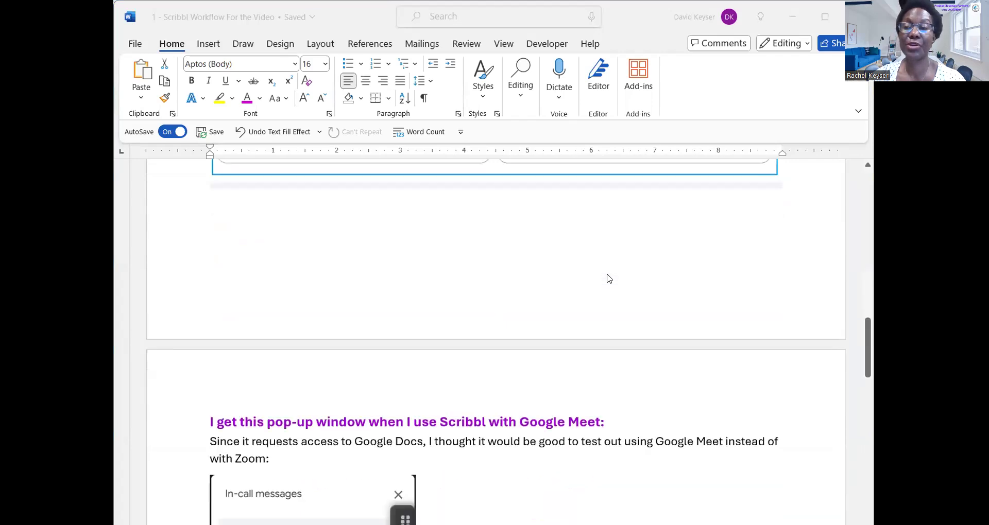
scroll(608, 278, down, 8)
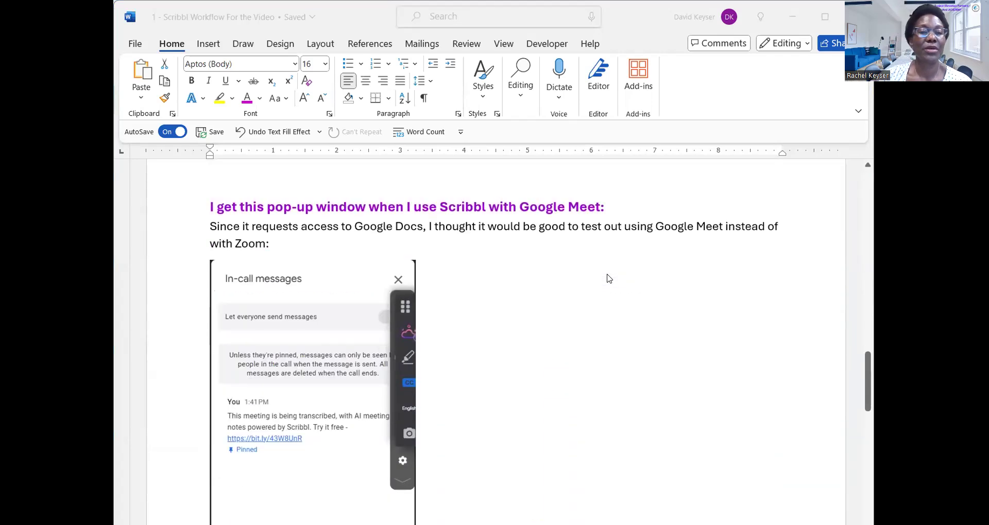
scroll(607, 278, down, 1)
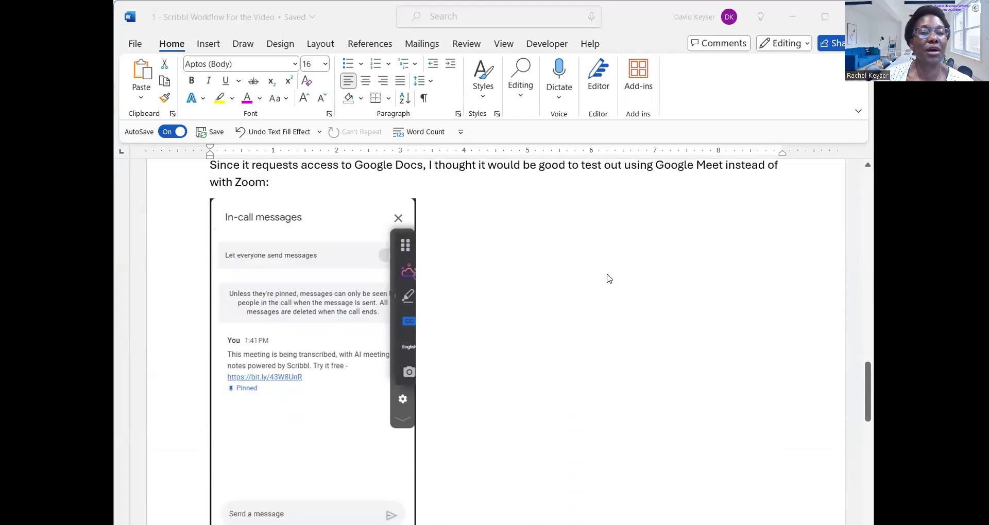
scroll(608, 278, up, 1)
scroll(608, 278, down, 2)
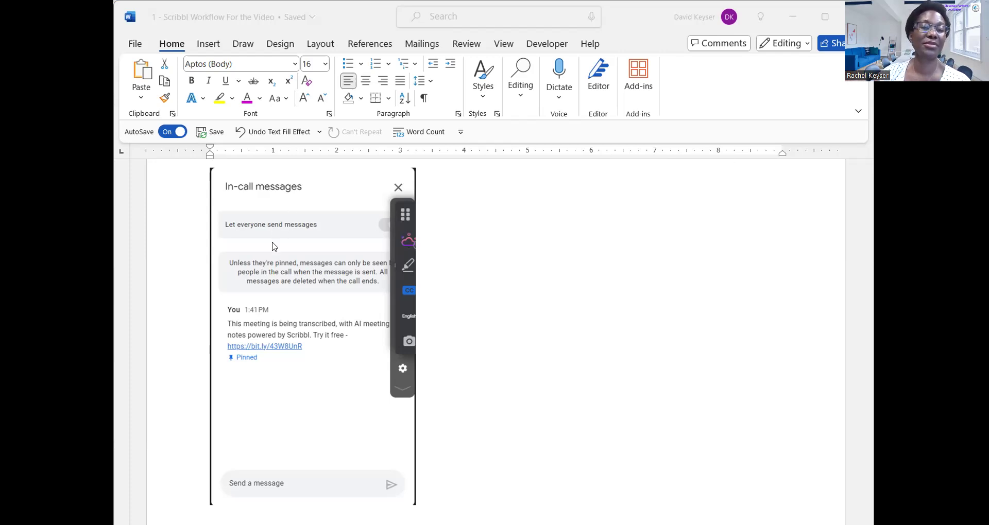
scroll(358, 448, down, 1)
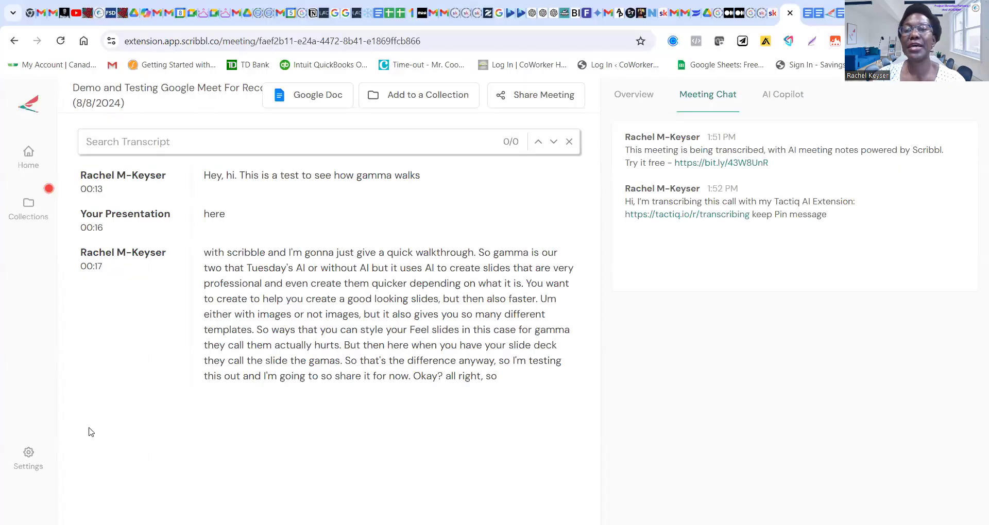
- Switch to Scribbl in the browser and read the AI Copilot's meeting evaluation from Clarity & Communication through Technical Aspects
click(763, 101)
scroll(812, 240, down, 8)
scroll(813, 241, up, 8)
scroll(812, 241, up, 5)
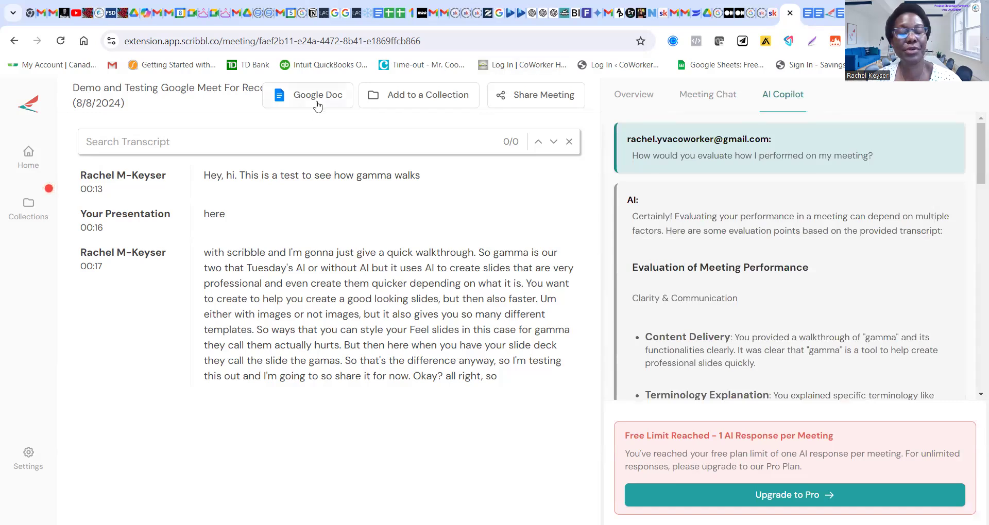
scroll(788, 279, down, 1)
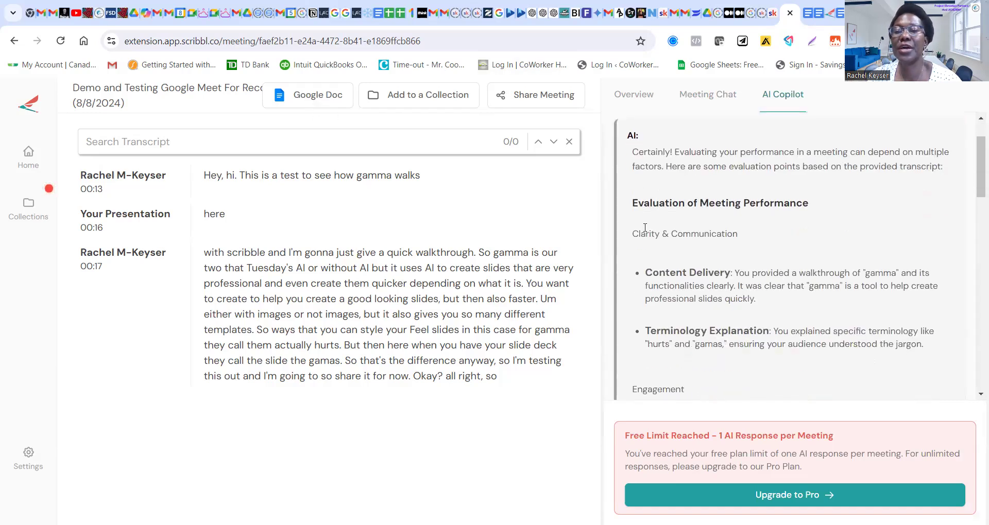
scroll(699, 265, down, 2)
scroll(674, 258, up, 1)
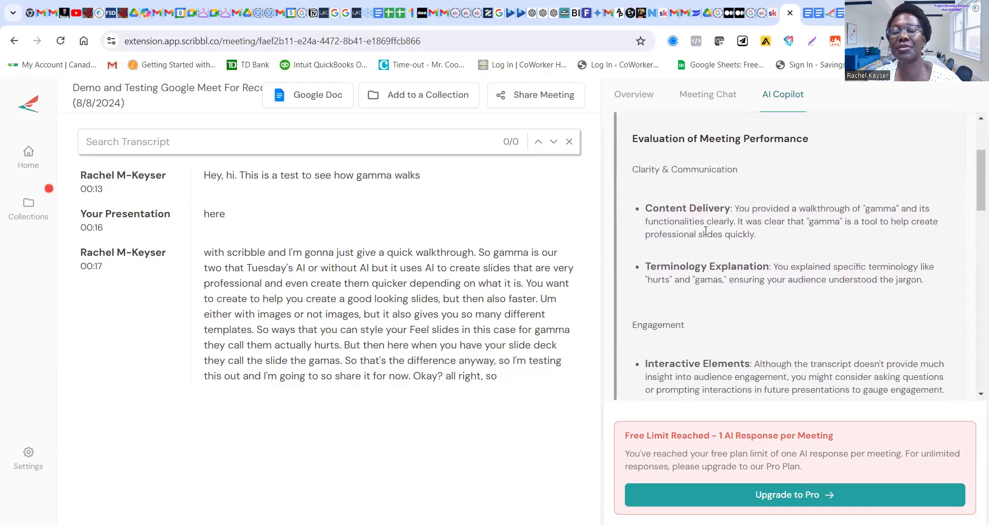
scroll(705, 231, down, 3)
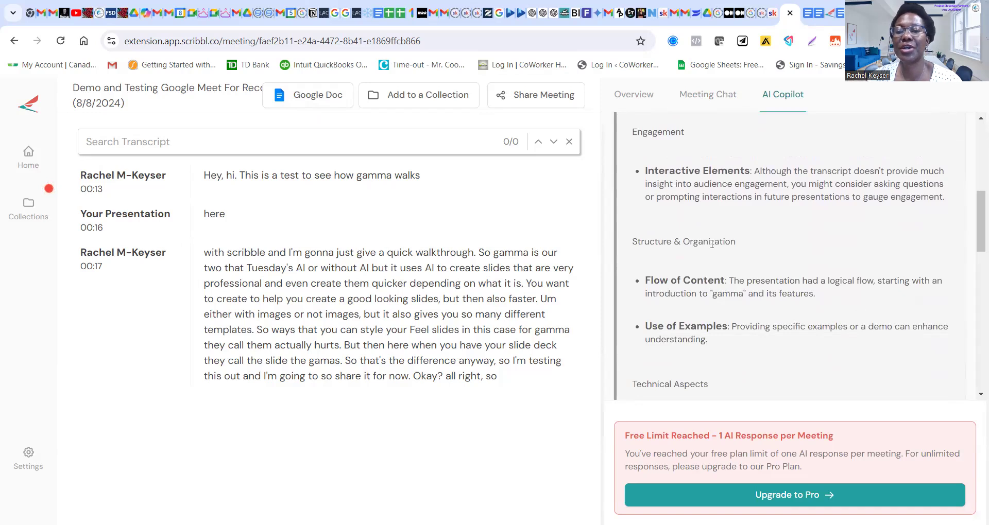
scroll(713, 242, down, 3)
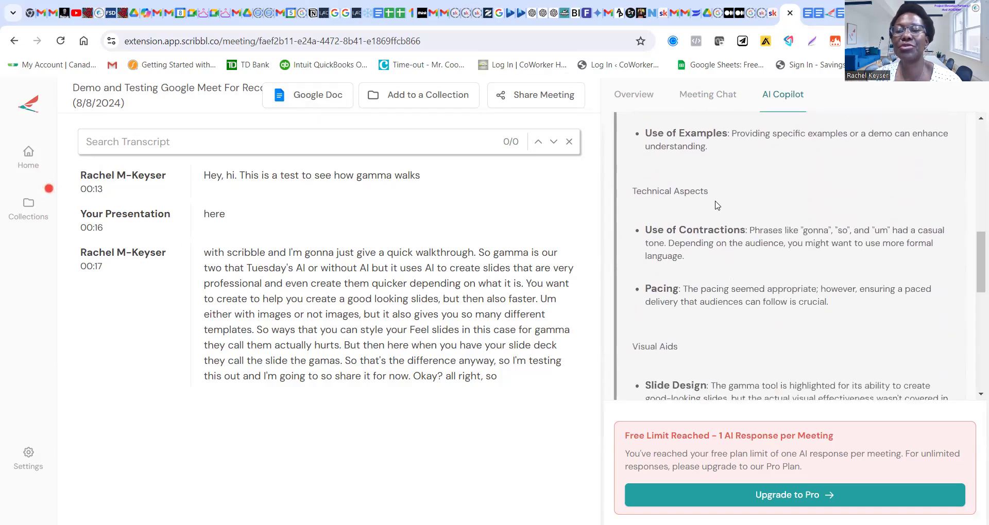
- Read the Copilot's Visual Aids, Recommendations and Final Thoughts sections, and return to the start of the evaluation
scroll(715, 205, down, 4)
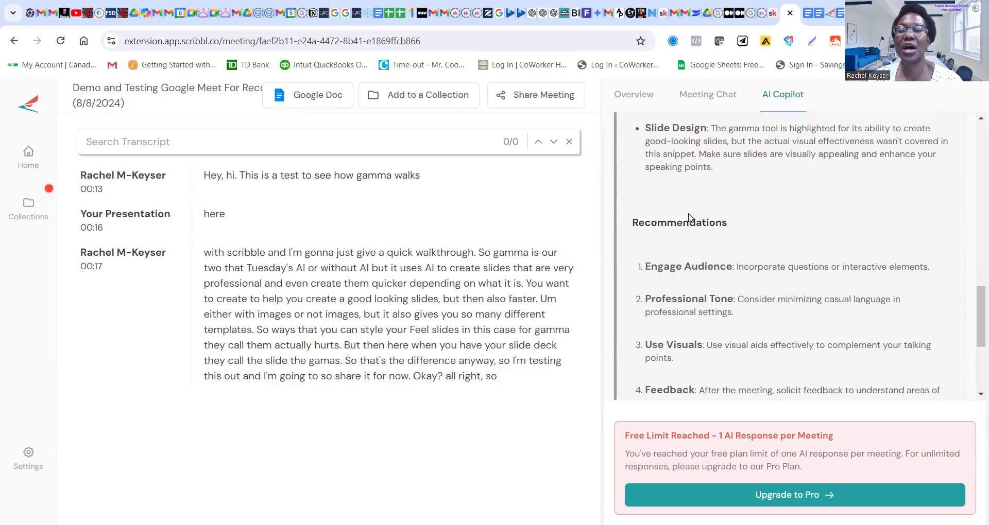
scroll(714, 226, up, 1)
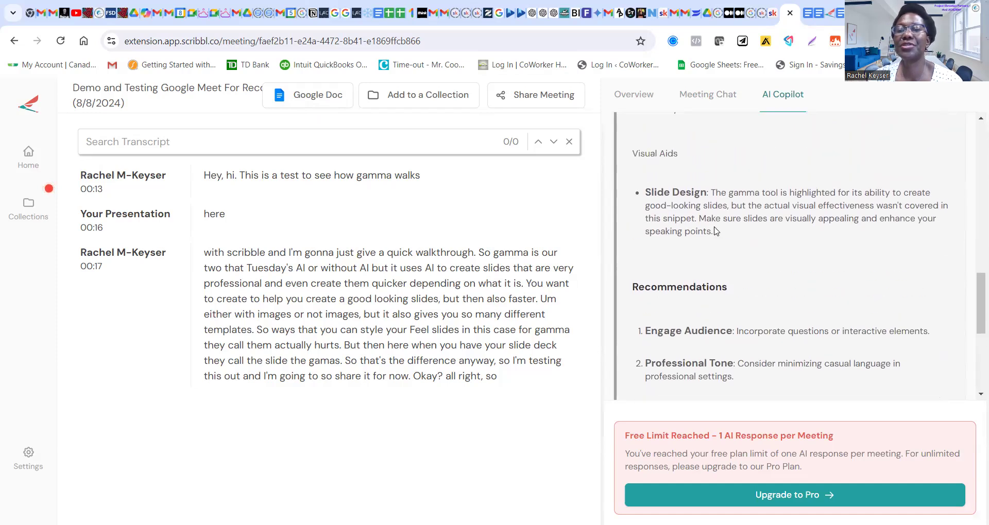
scroll(715, 227, up, 1)
scroll(715, 231, down, 4)
scroll(715, 231, up, 1)
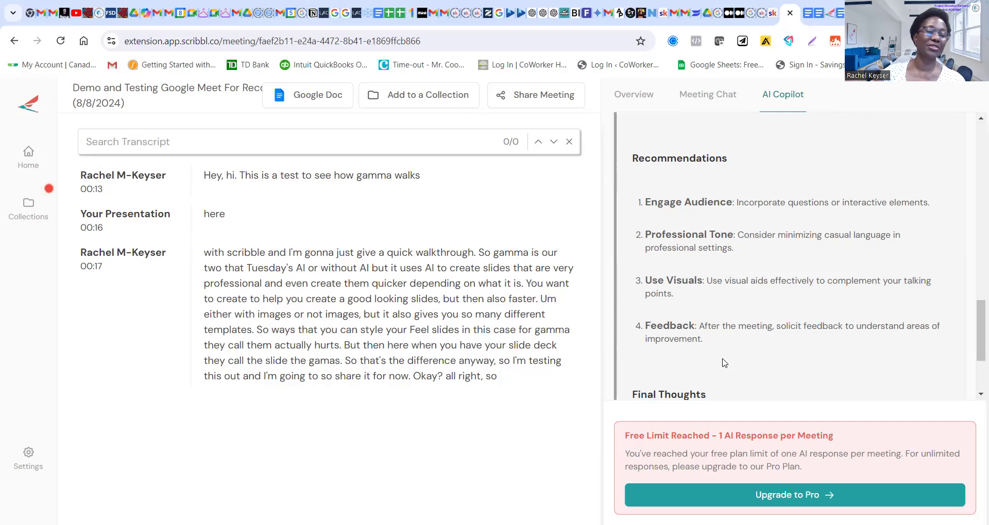
scroll(724, 363, down, 3)
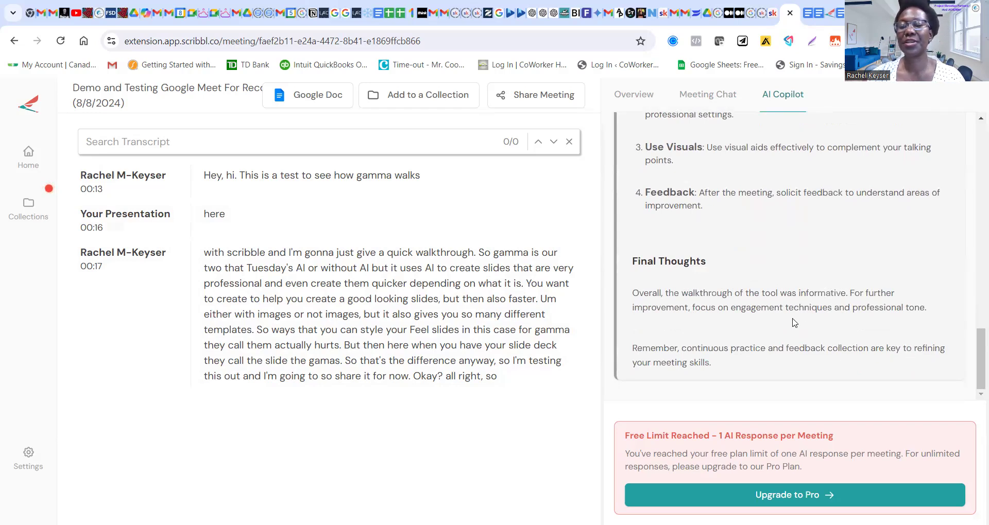
scroll(794, 322, up, 15)
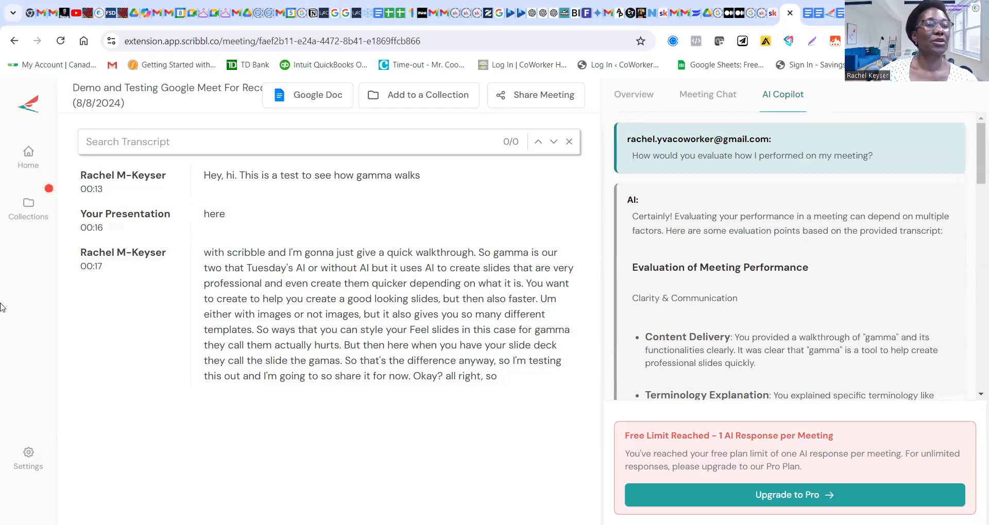
- Look over the Collections page and the My Meetings list, ending on Collections
click(29, 207)
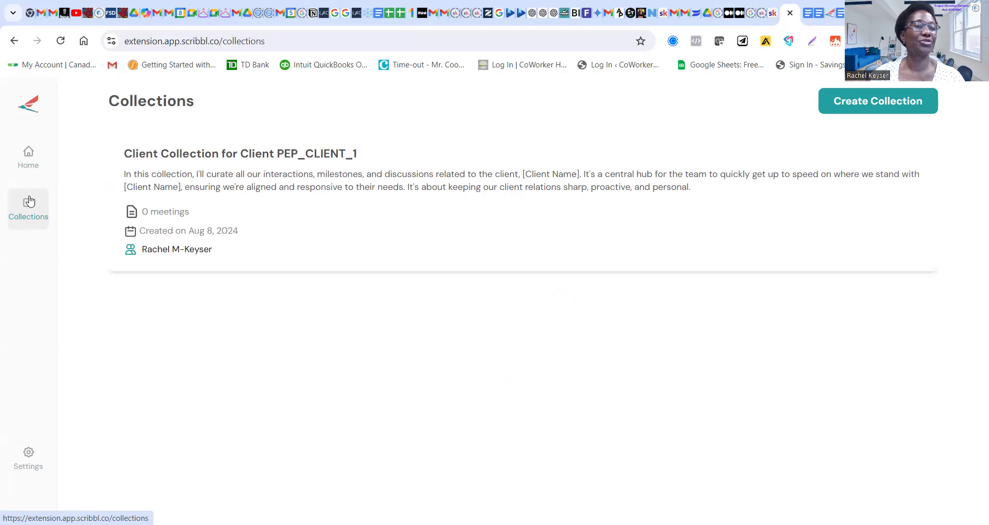
click(29, 163)
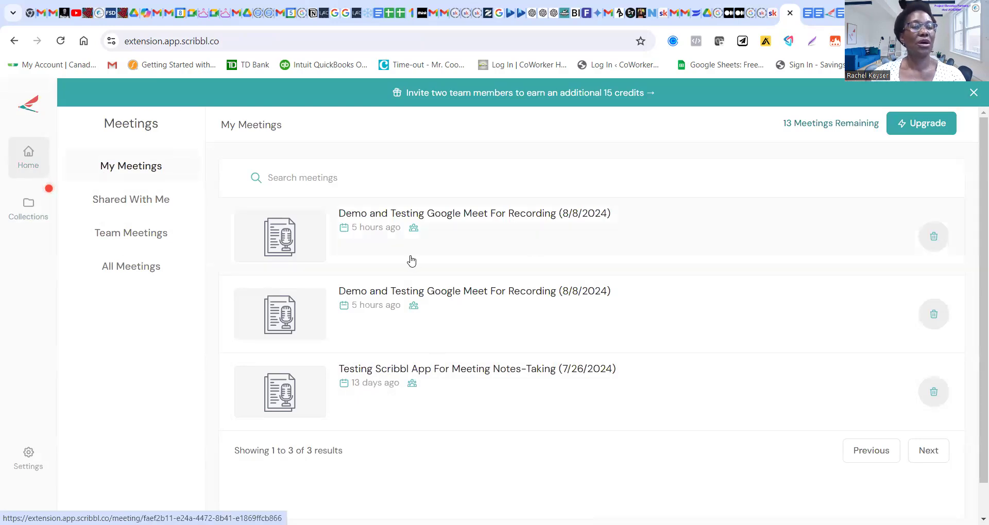
click(30, 209)
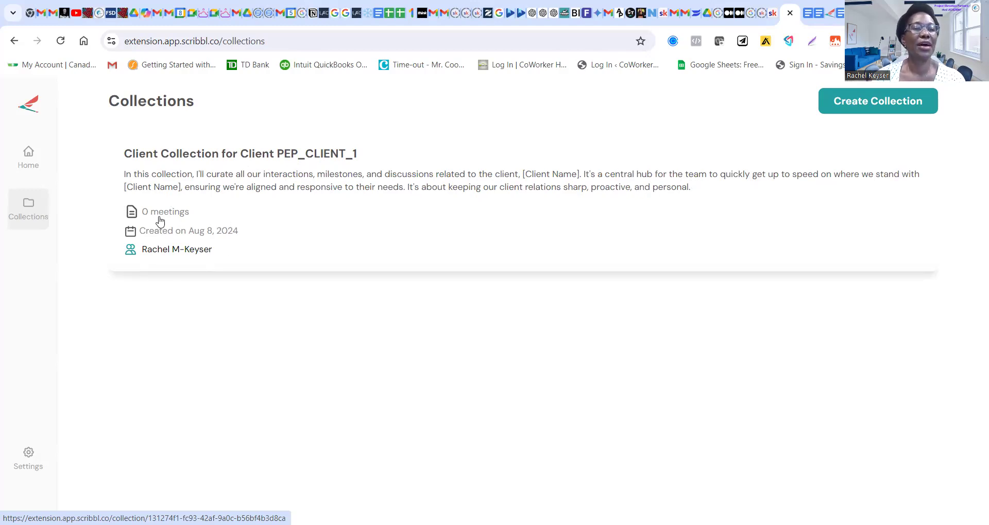
- Add the second Demo and Testing Google Meet For Recording (8/8/2024) meeting to the collection Client Collection for Client PEP_CLIENT_1
click(34, 157)
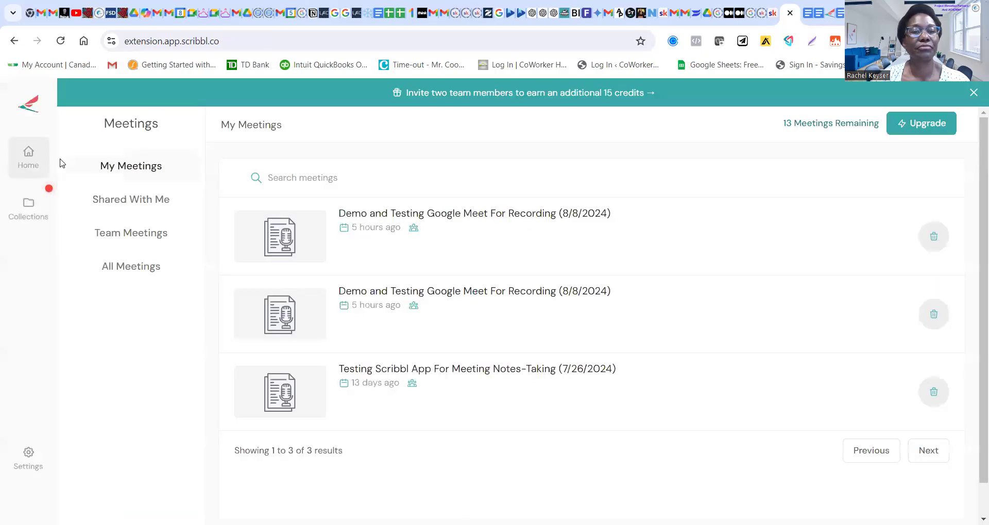
click(347, 293)
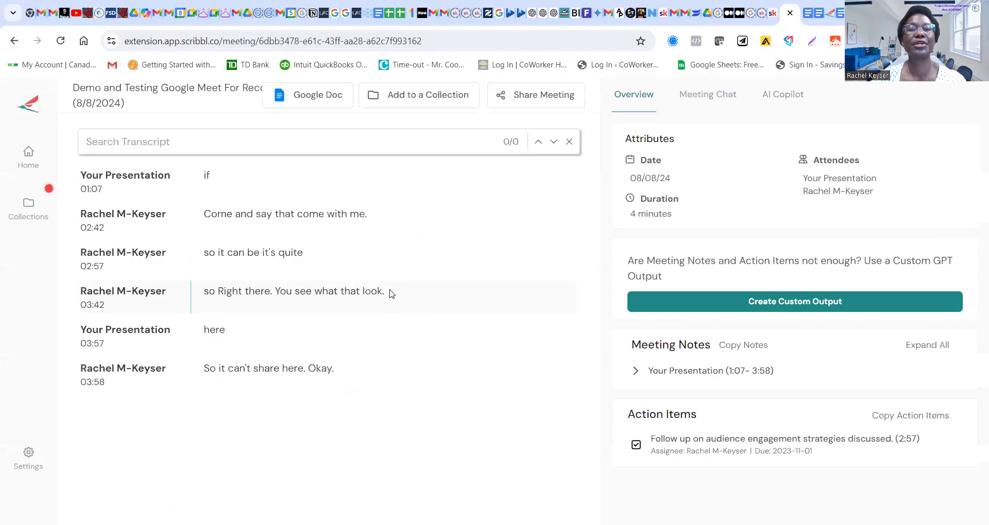
click(451, 98)
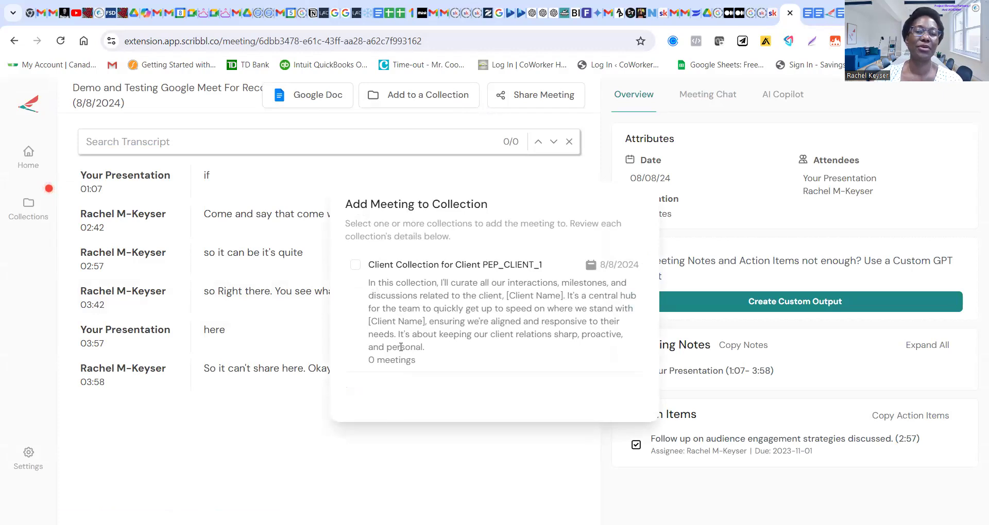
click(355, 265)
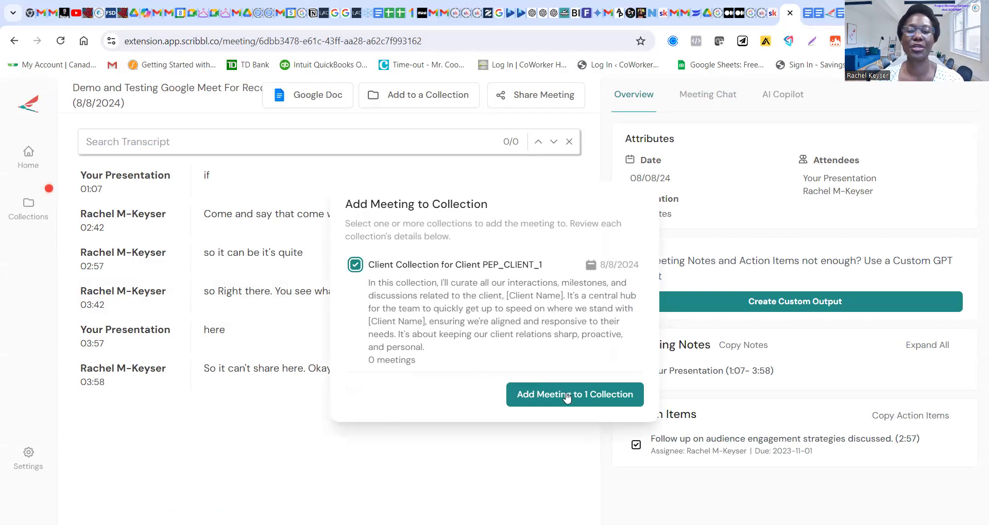
click(597, 400)
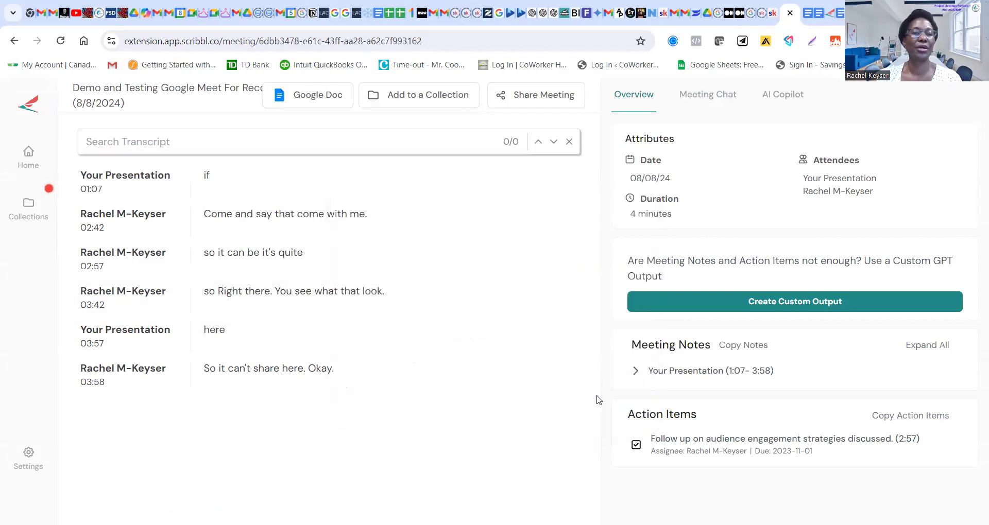
- Return to the collections list and open Client Collection for Client PEP_CLIENT_1
click(29, 156)
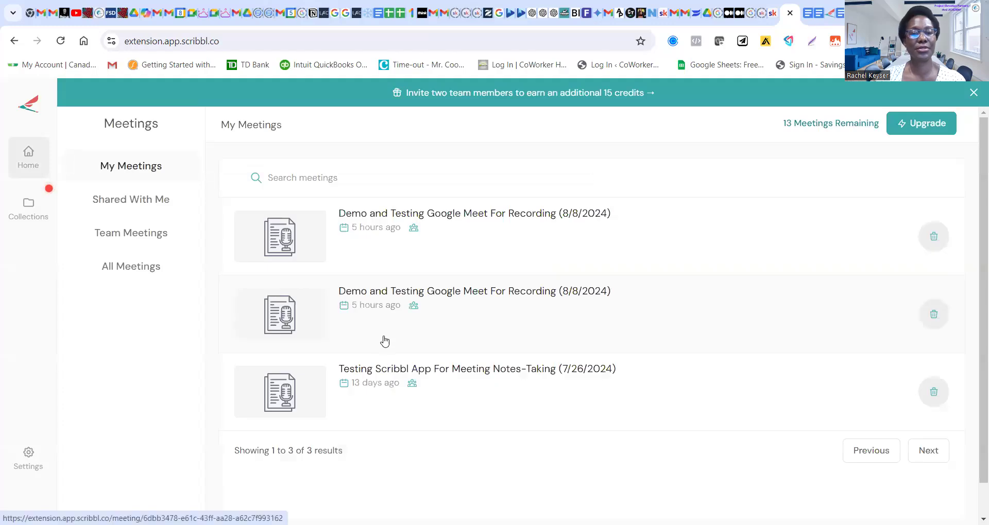
click(28, 206)
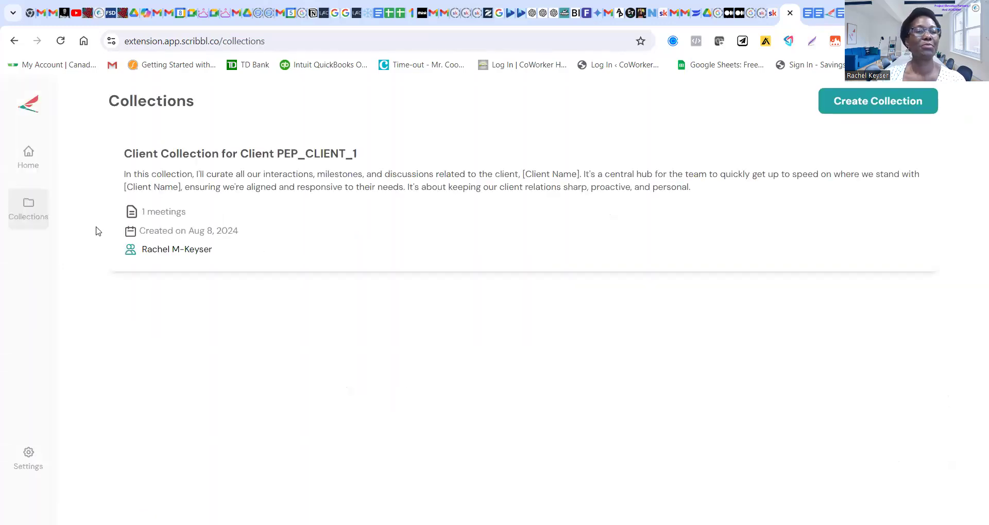
click(167, 216)
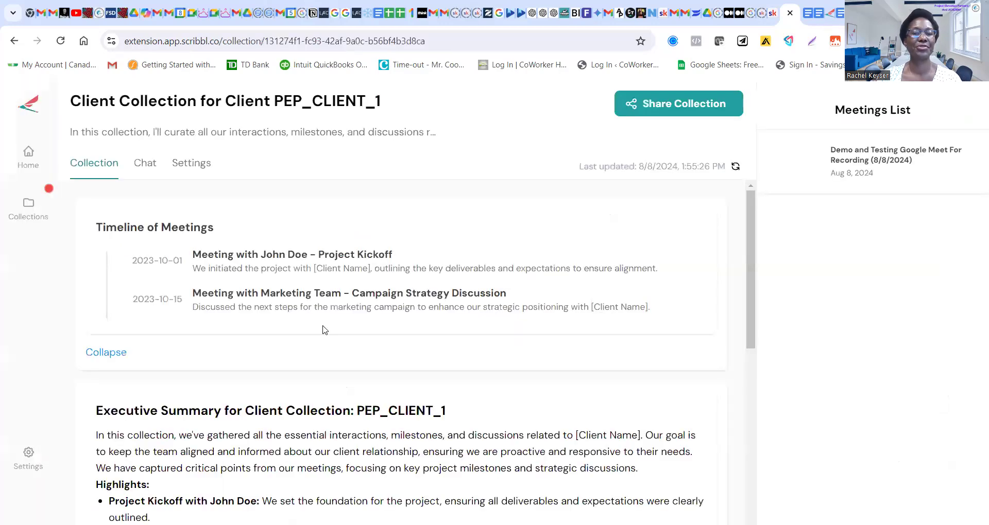
- Examine the collection's meeting timeline, executive summary, project kickoff takeaway and marketing team insights
scroll(332, 372, down, 4)
scroll(334, 373, down, 1)
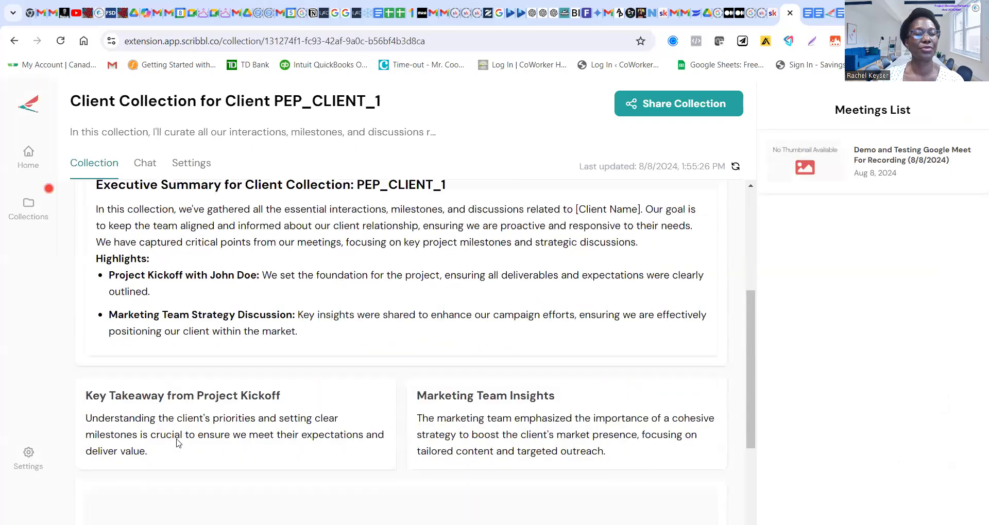
scroll(743, 415, down, 1)
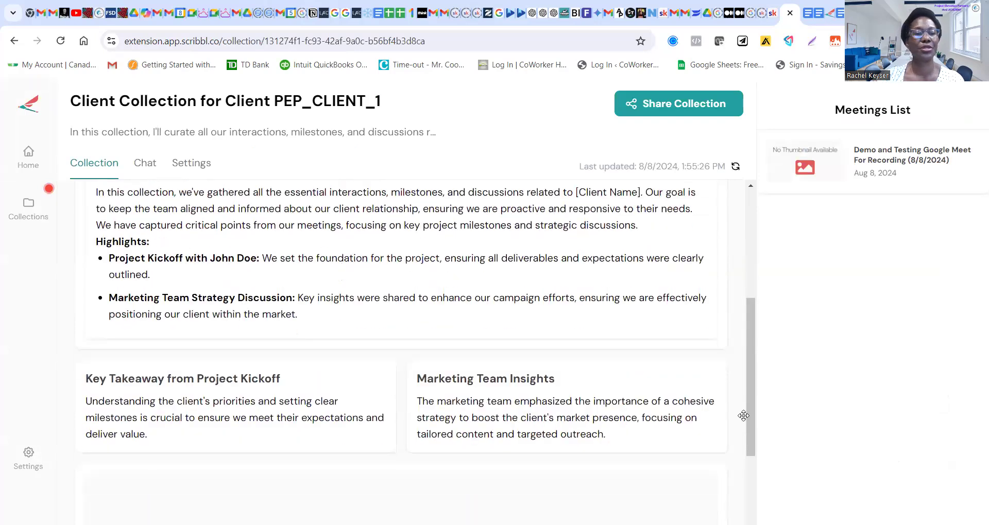
scroll(405, 354, up, 5)
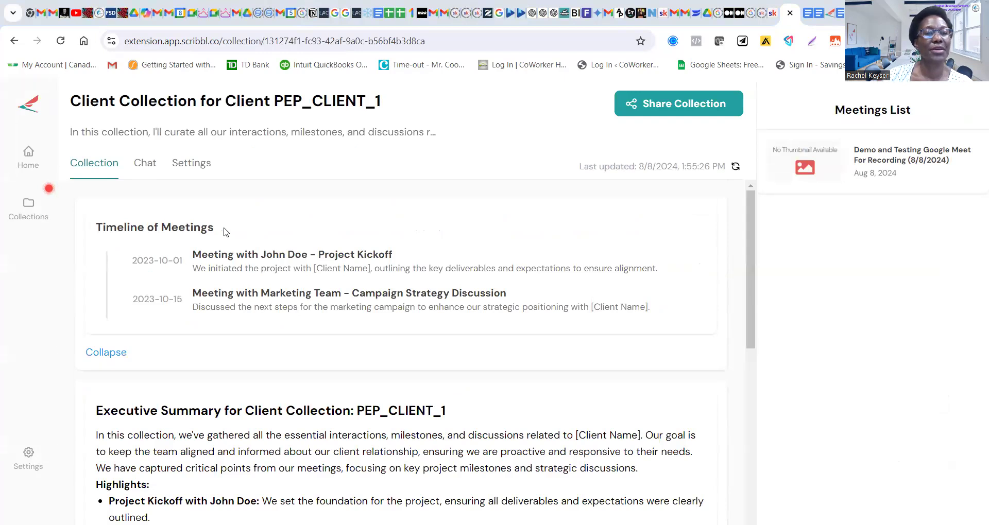
scroll(181, 342, down, 4)
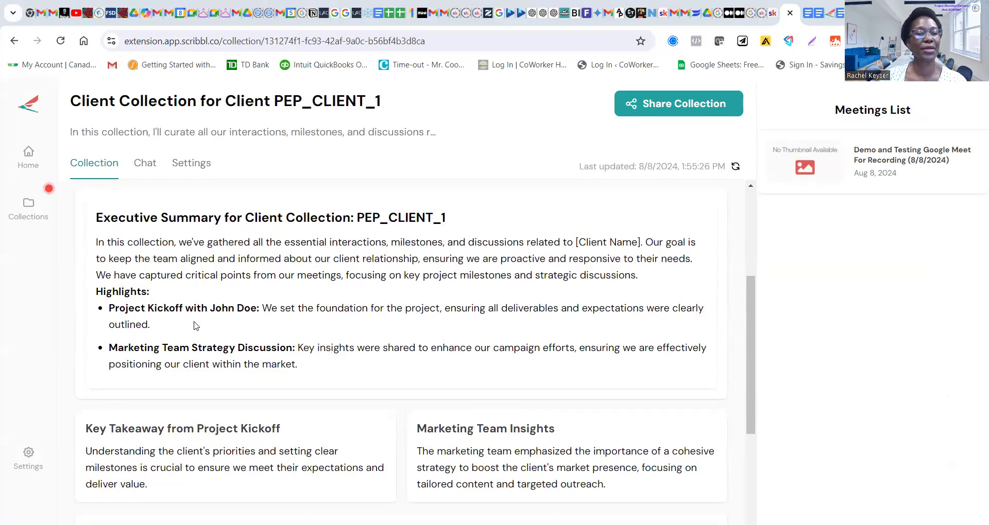
scroll(194, 325, down, 3)
scroll(195, 325, up, 4)
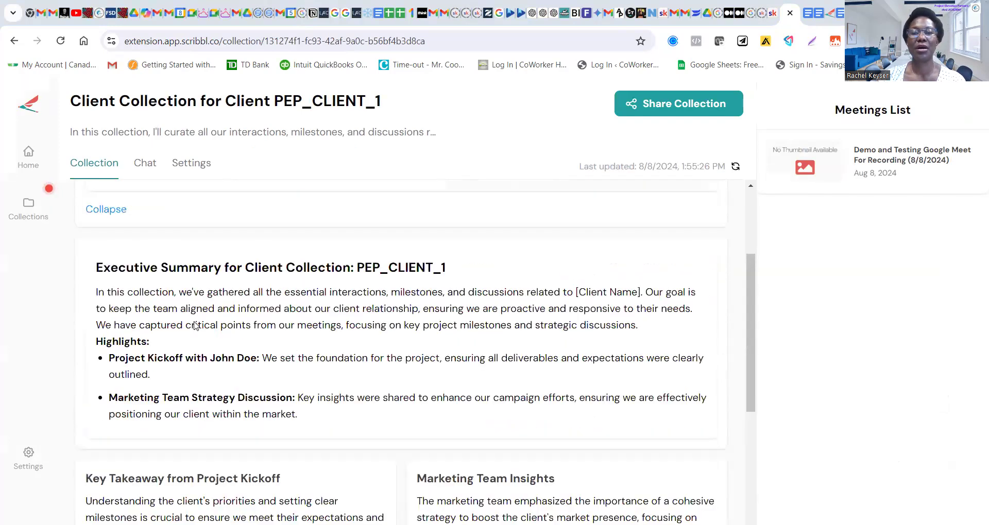
scroll(195, 325, down, 4)
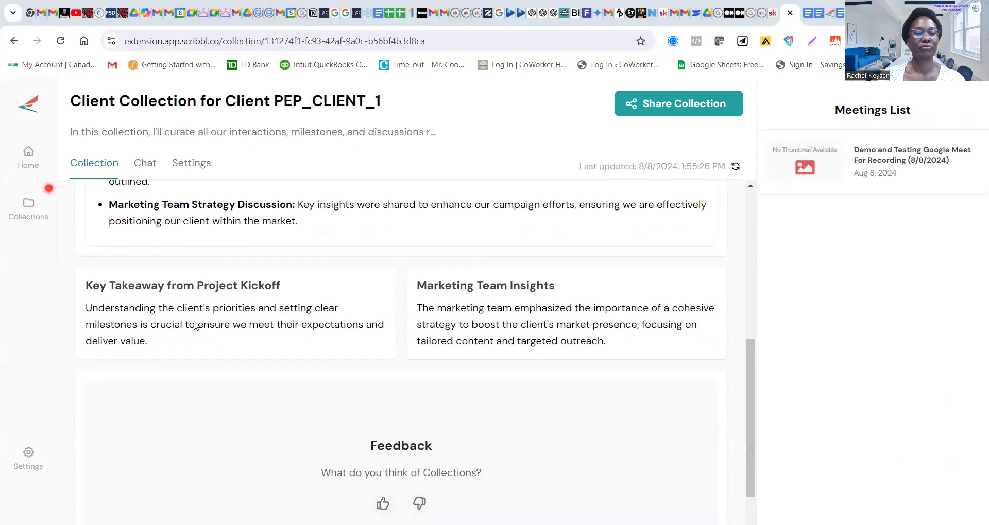
scroll(194, 325, down, 1)
scroll(195, 325, up, 8)
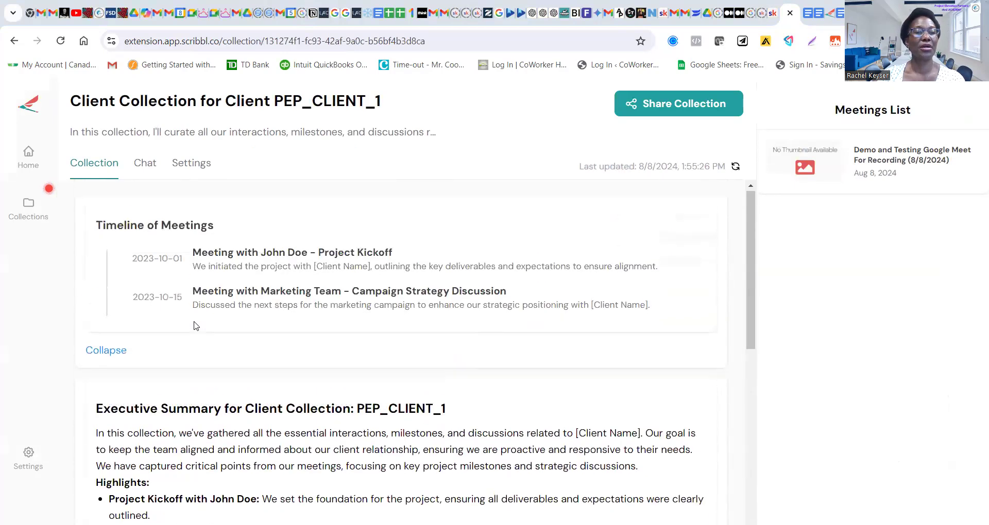
scroll(221, 424, down, 2)
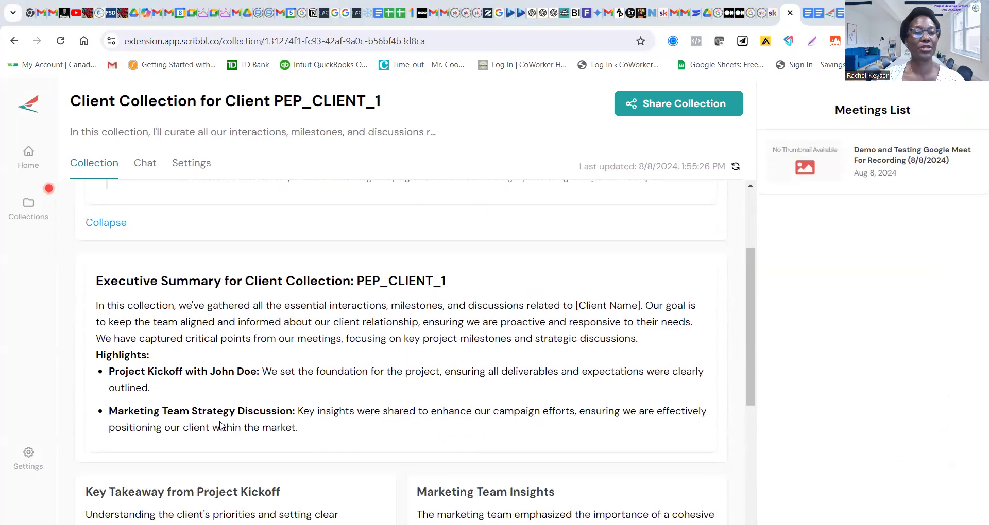
scroll(221, 423, down, 1)
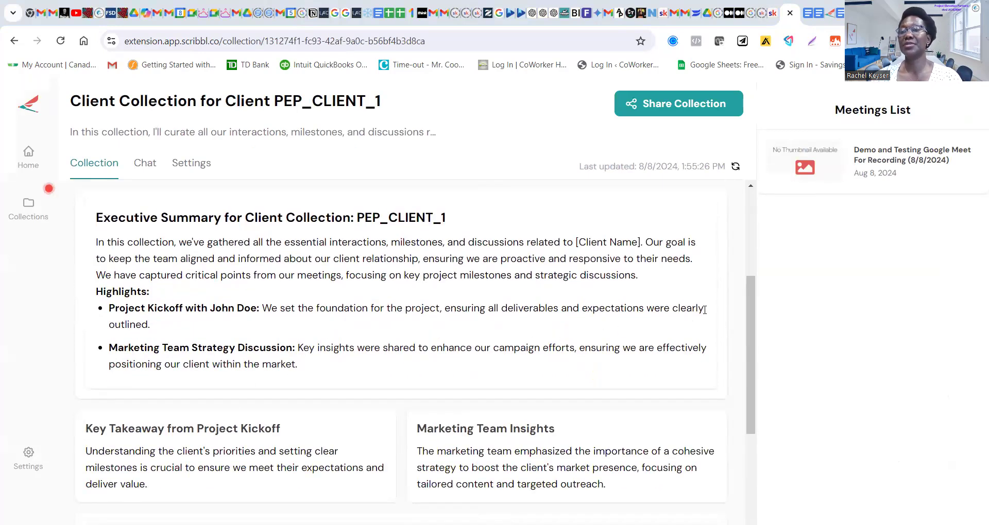
- View the collection's Demo and Testing Google Meet For Recording (8/8/2024) transcript, and examine the account and subscription settings
click(869, 164)
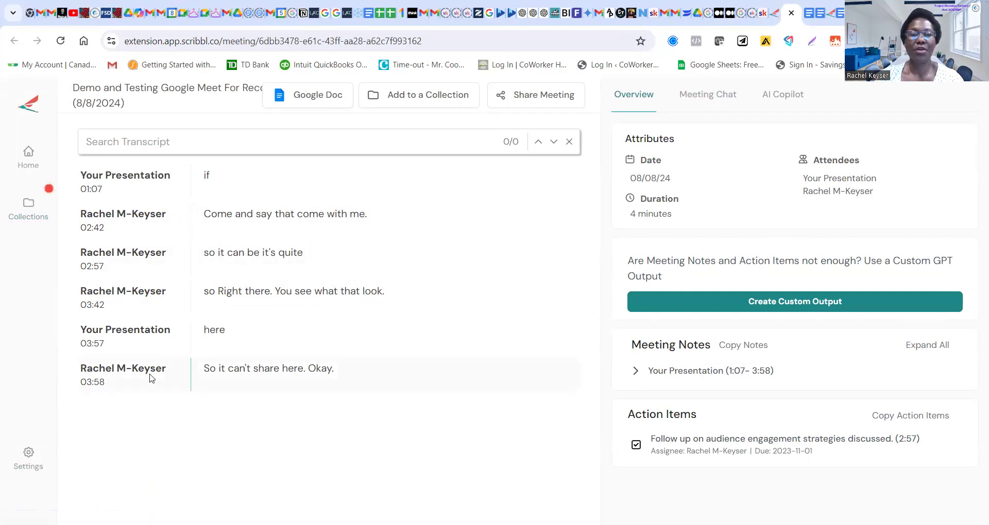
click(29, 154)
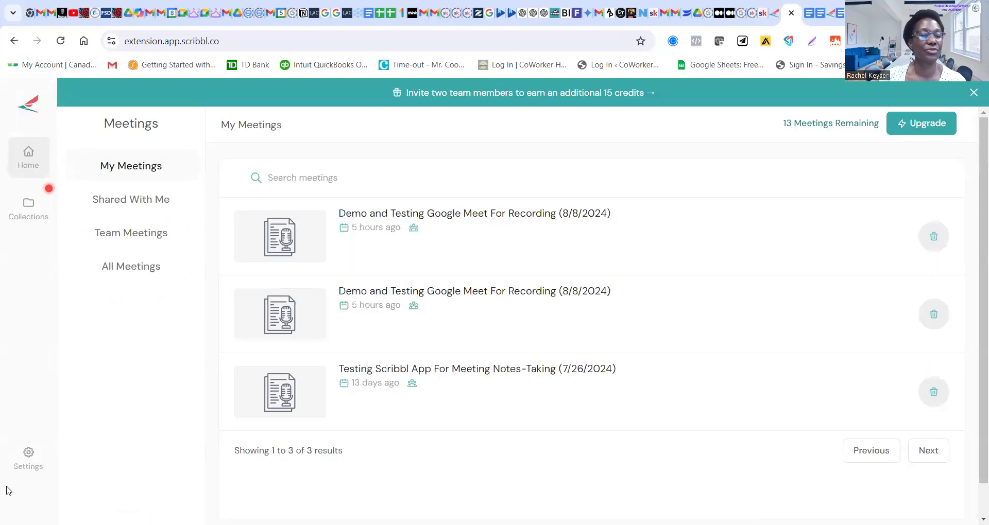
click(29, 454)
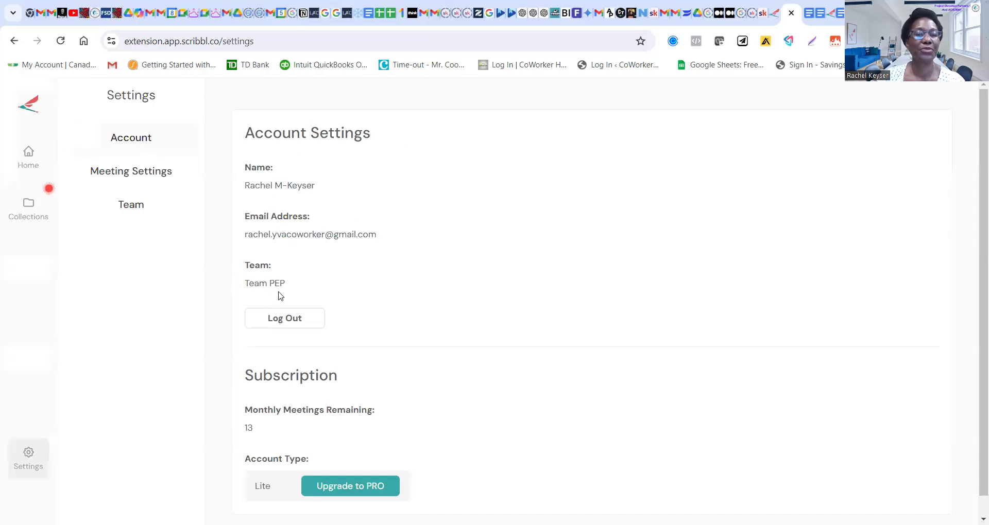
scroll(340, 335, down, 1)
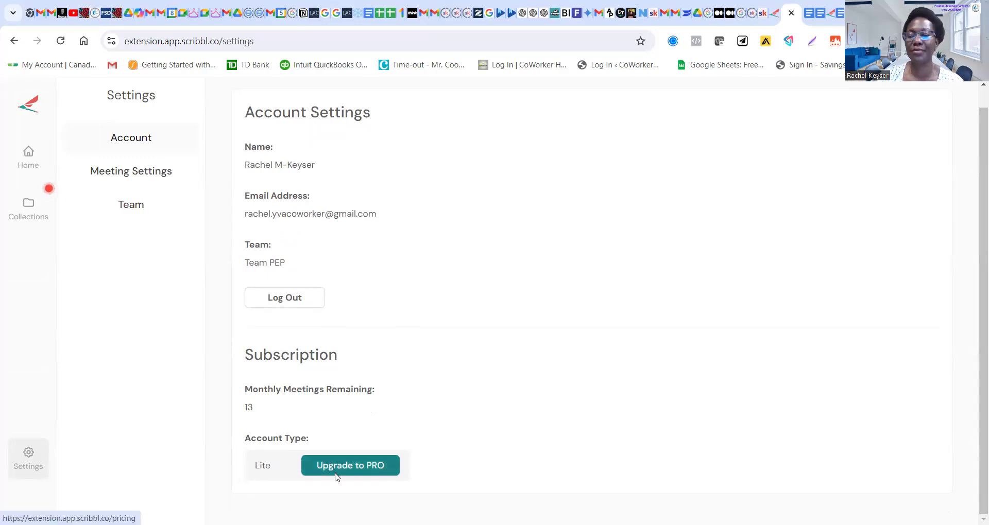
- In the meeting settings, turn the automatic prompt to record video in the meeting on and back off
click(123, 175)
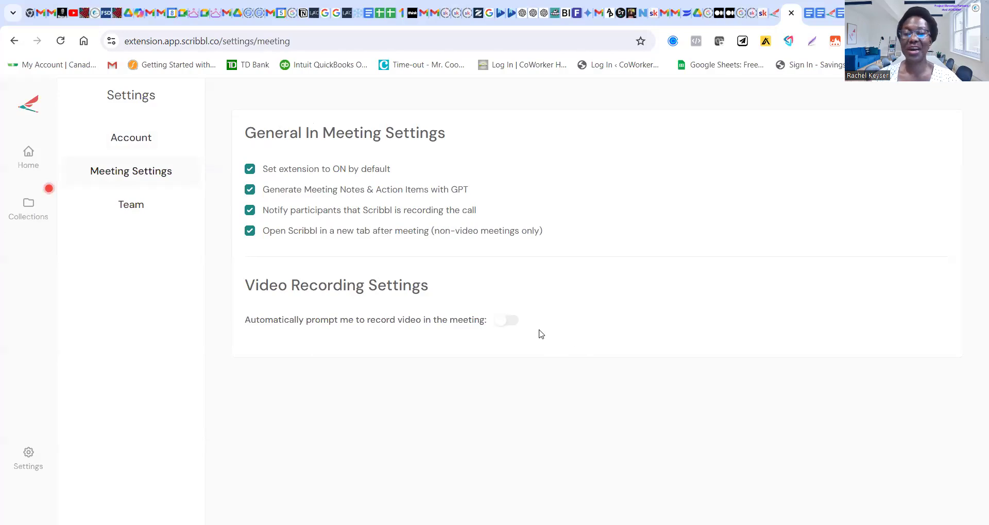
click(511, 323)
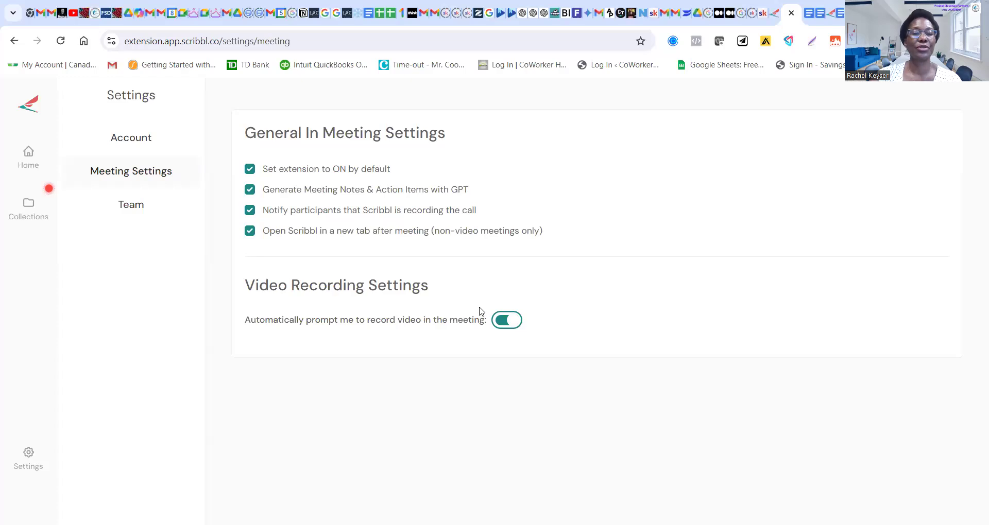
click(502, 321)
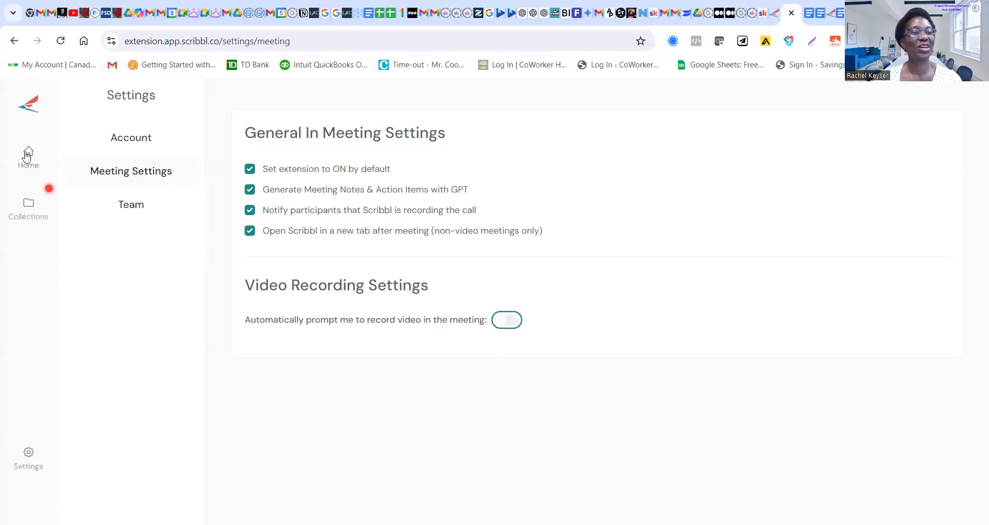
- View the first Demo and Testing Google Meet For Recording (8/8/2024) meeting in My Meetings and return to the meetings list
click(26, 156)
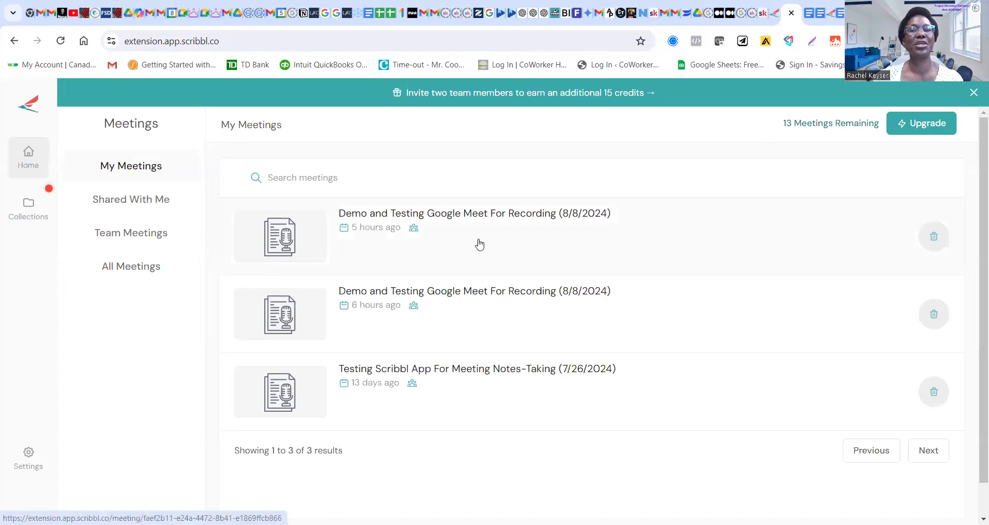
click(503, 218)
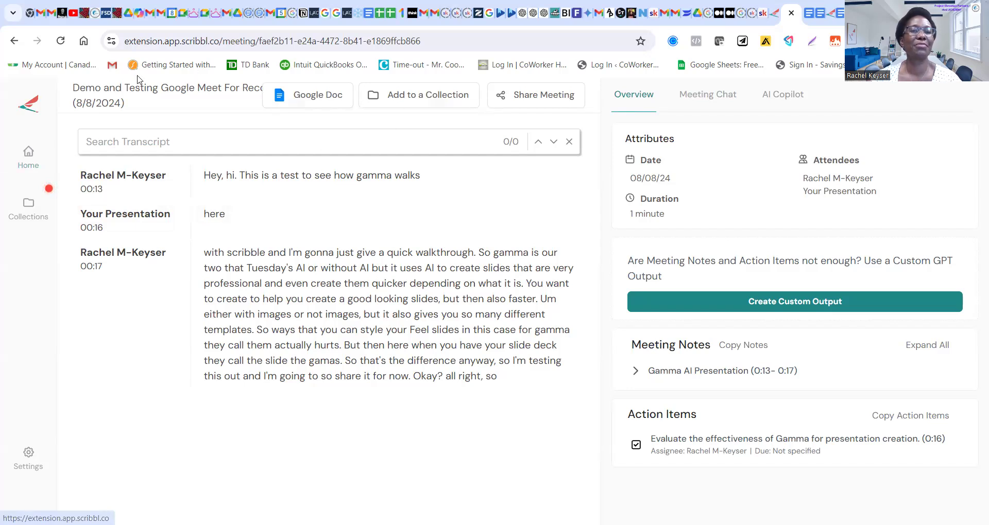
click(30, 154)
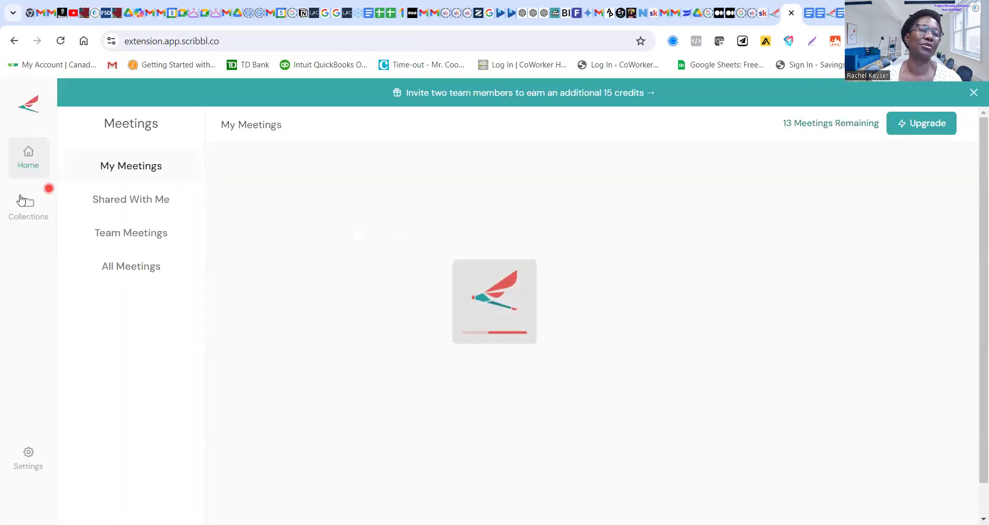